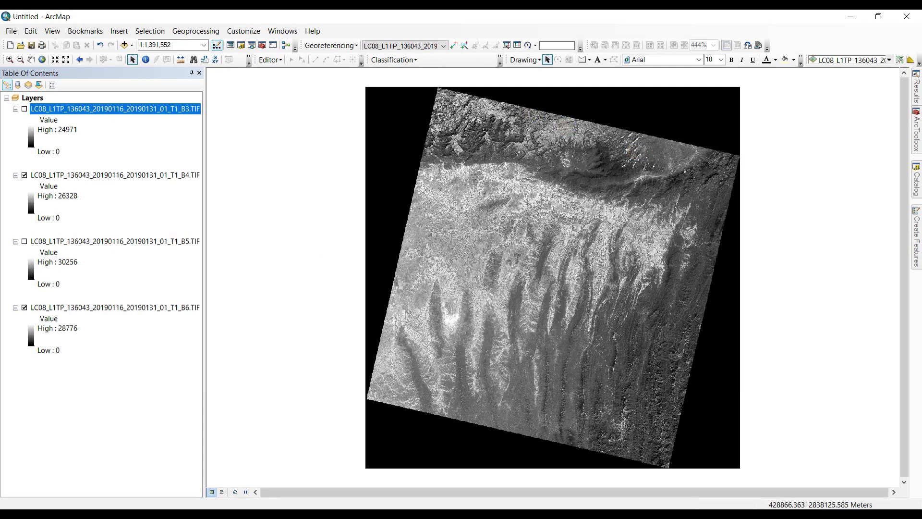
Step: Set the geoprocessing environment's scratch workspace to aa110.gdb in the Map algebra folder
{"action": "left_click", "coordinate": [204, 31]}
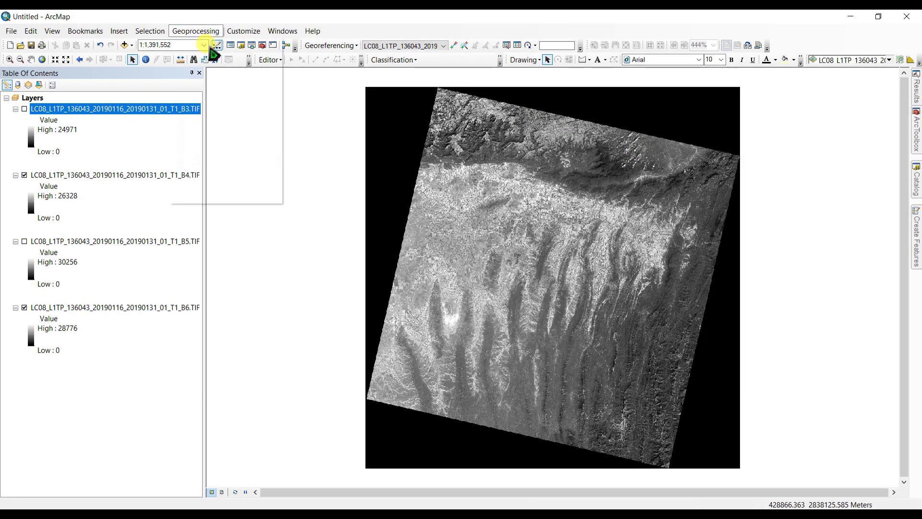
{"action": "left_click", "coordinate": [211, 146]}
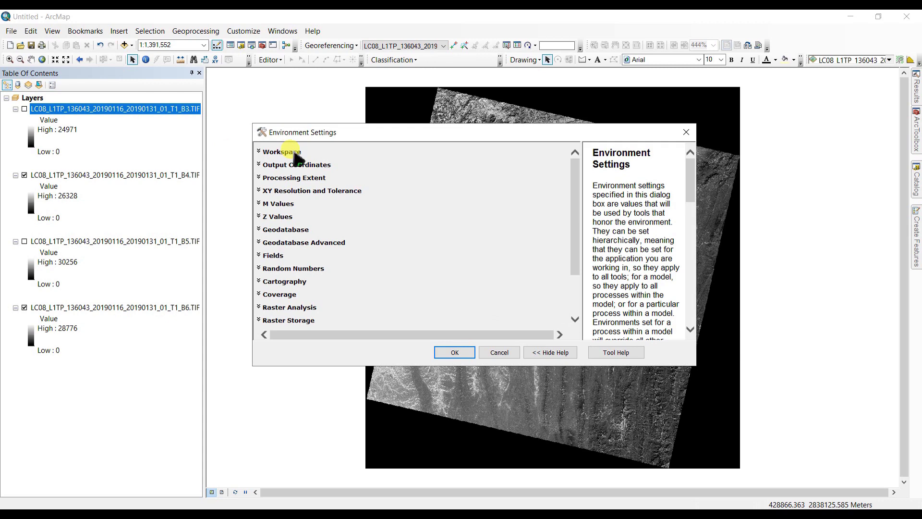
{"action": "left_click", "coordinate": [288, 152]}
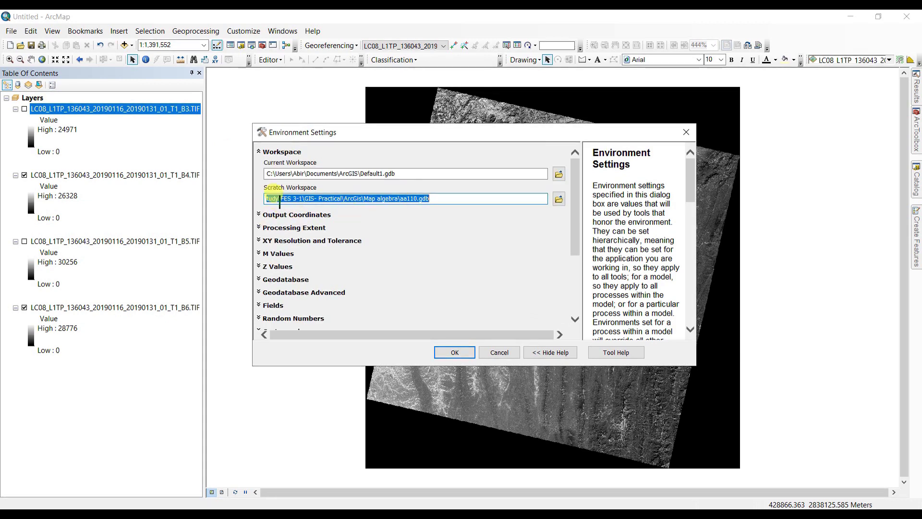
{"action": "left_click", "coordinate": [559, 199]}
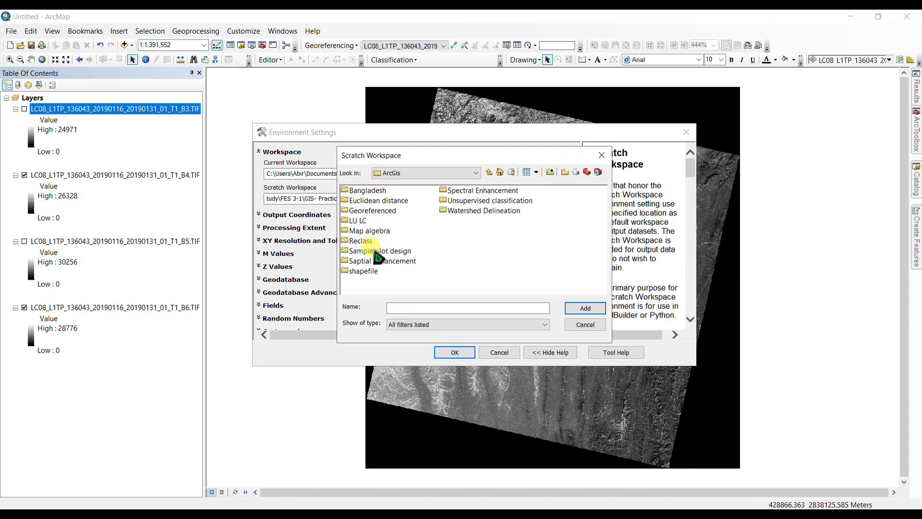
{"action": "double_click", "coordinate": [370, 231]}
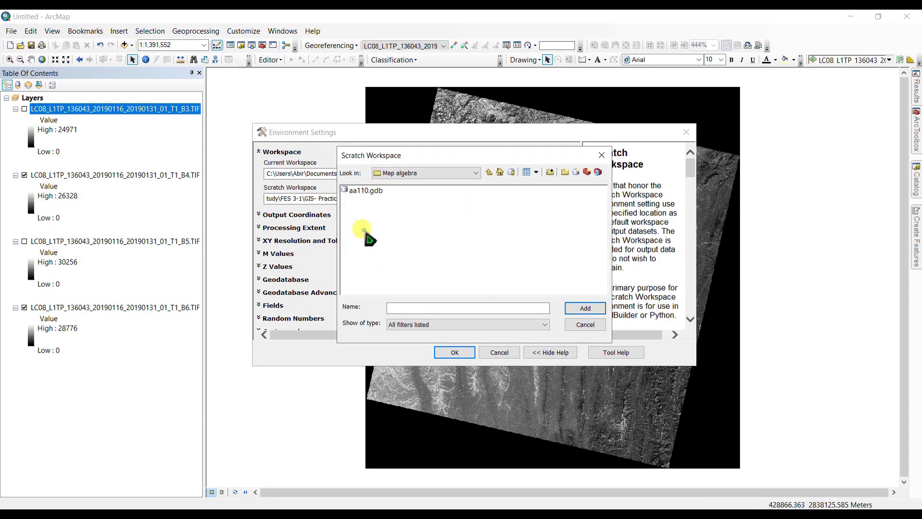
{"action": "left_click", "coordinate": [363, 191]}
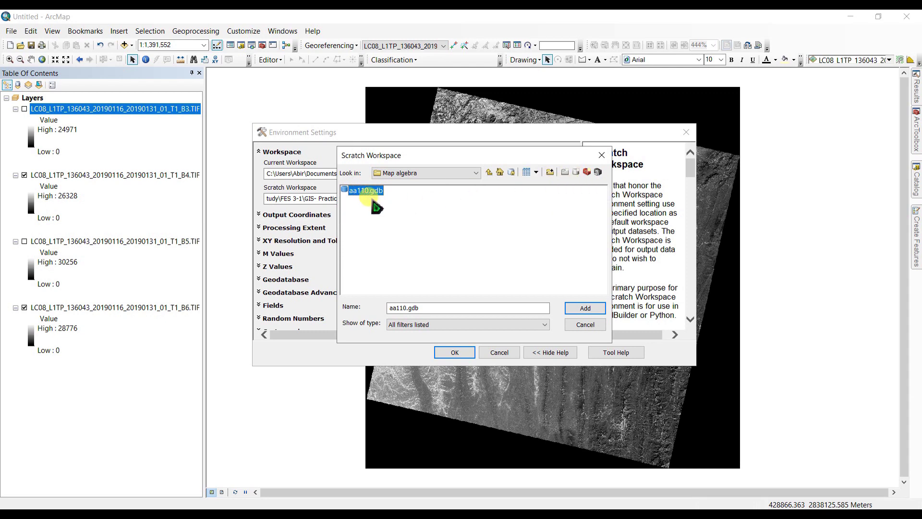
{"action": "left_click", "coordinate": [578, 308]}
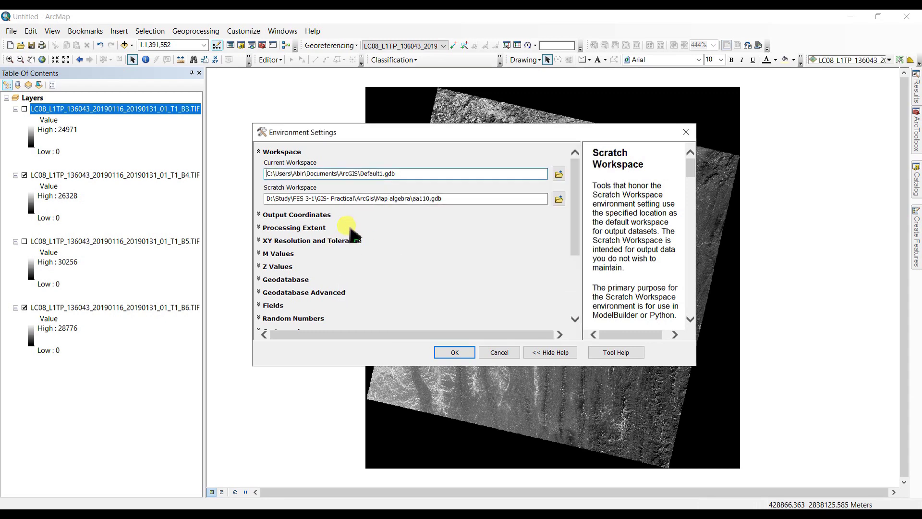
{"action": "left_click", "coordinate": [312, 198]}
{"action": "left_click", "coordinate": [451, 352]}
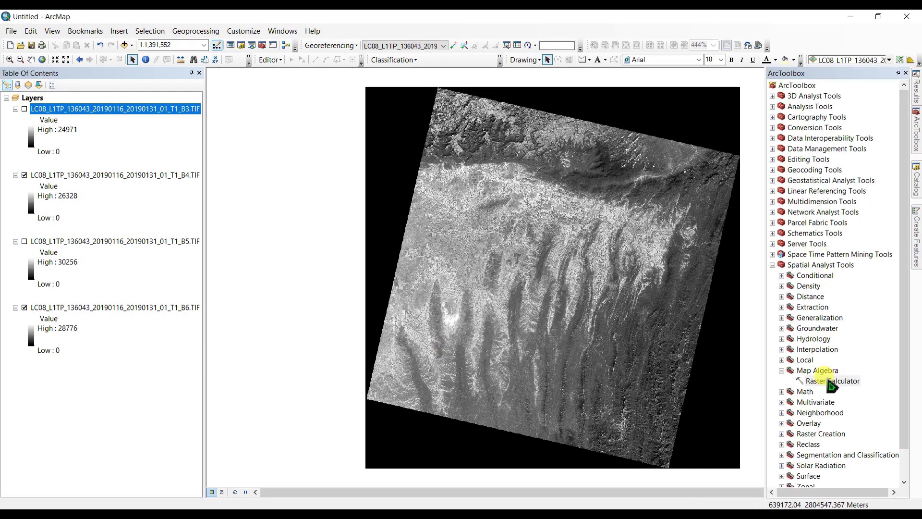
Step: Start a Raster Calculator expression with Float of the B5.TIF layer minus the B4.TIF layer
{"action": "left_click", "coordinate": [831, 381]}
{"action": "double_click", "coordinate": [830, 382]}
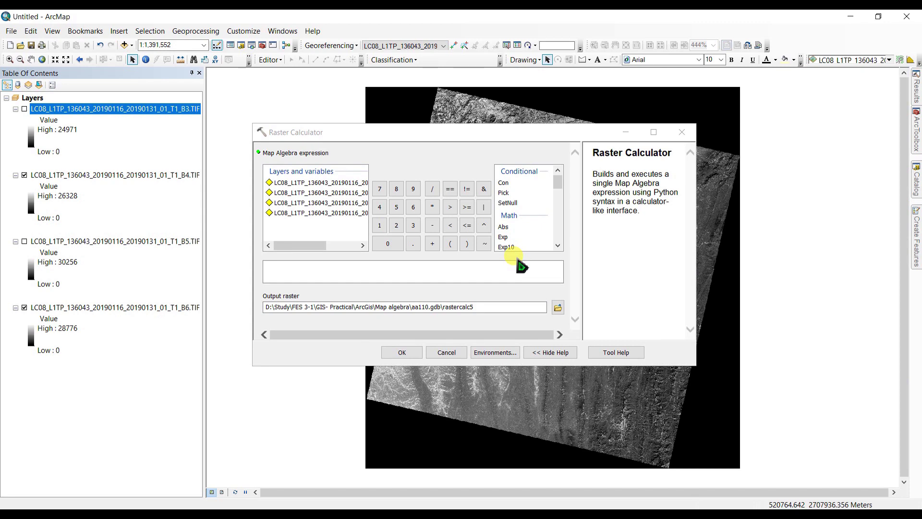
{"action": "scroll", "coordinate": [518, 238], "scroll_direction": "down", "scroll_amount": 2}
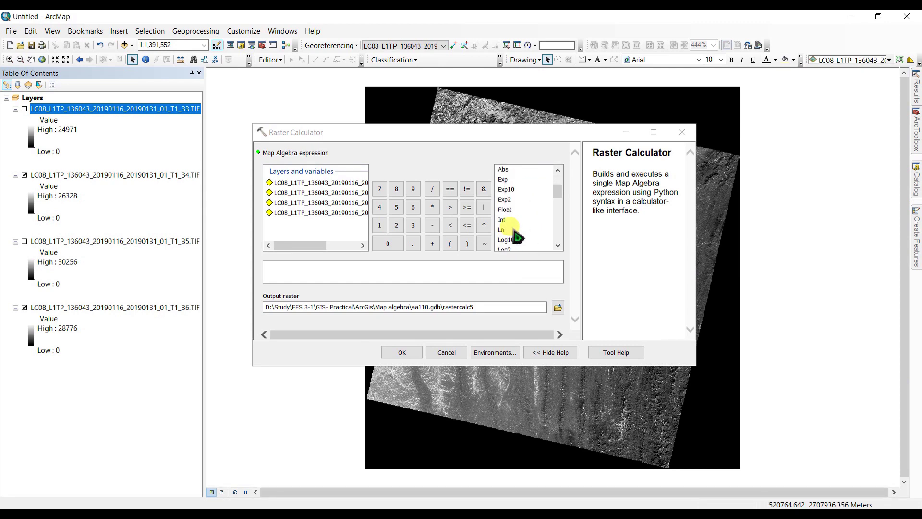
{"action": "double_click", "coordinate": [505, 209]}
{"action": "left_click", "coordinate": [357, 246]}
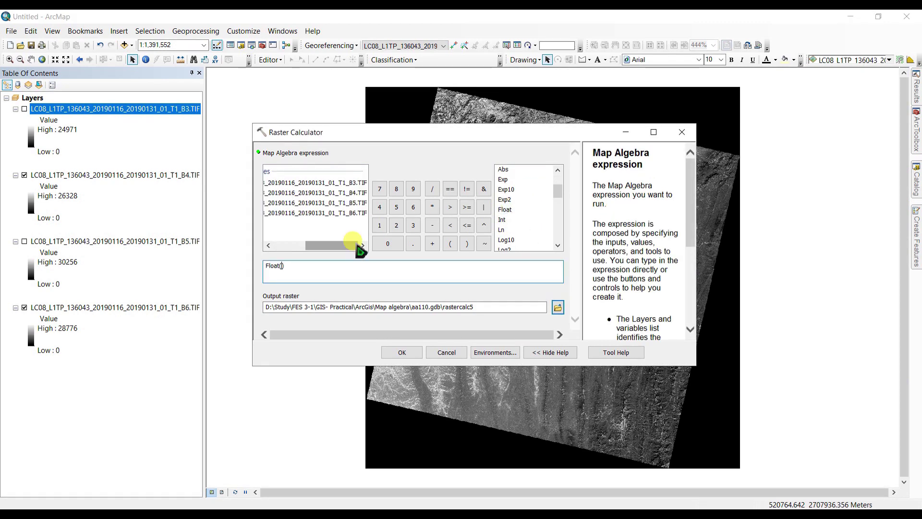
{"action": "double_click", "coordinate": [340, 203]}
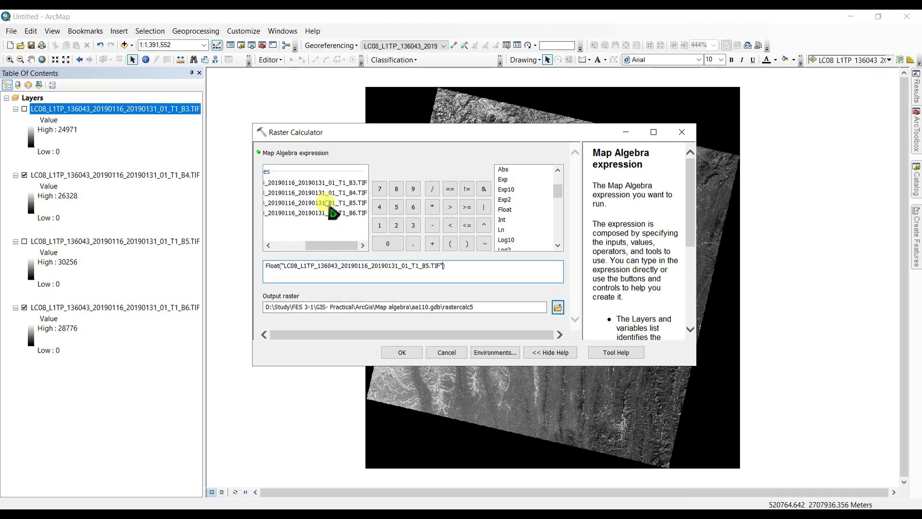
{"action": "left_click", "coordinate": [432, 225]}
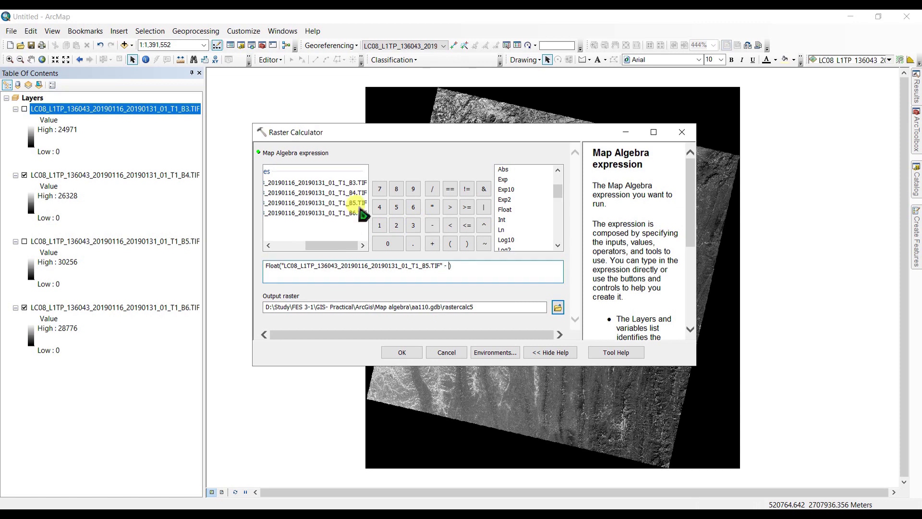
{"action": "double_click", "coordinate": [344, 194]}
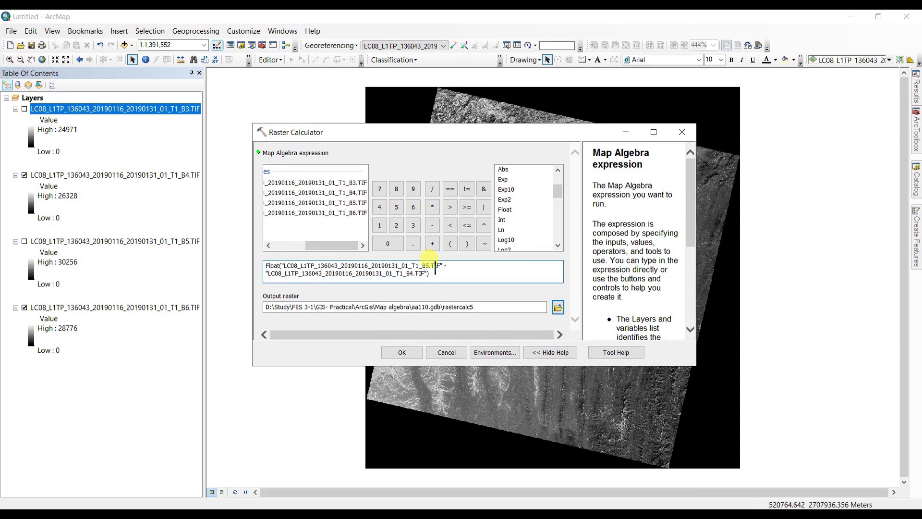
Step: Divide the raster expression by Float of the B5.TIF layer plus the B4.TIF layer
{"action": "left_click", "coordinate": [432, 275]}
{"action": "left_click", "coordinate": [433, 189]}
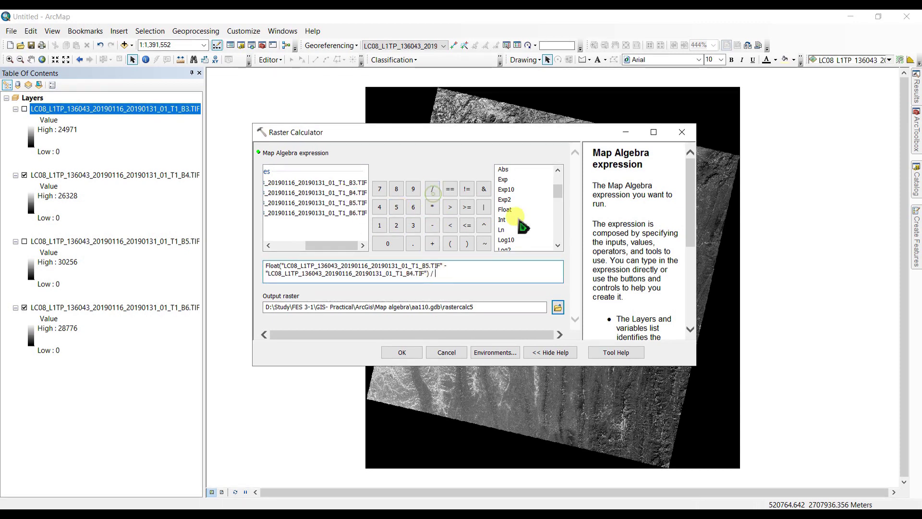
{"action": "double_click", "coordinate": [505, 209]}
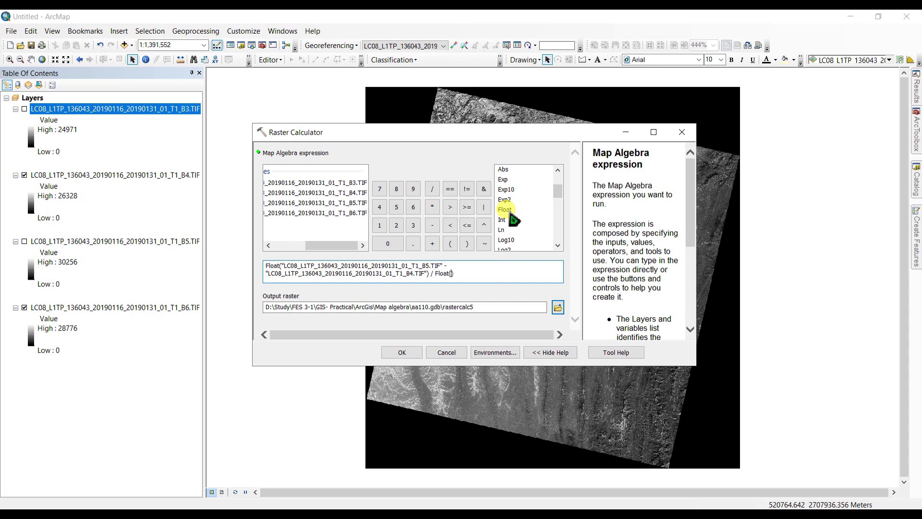
{"action": "double_click", "coordinate": [349, 203]}
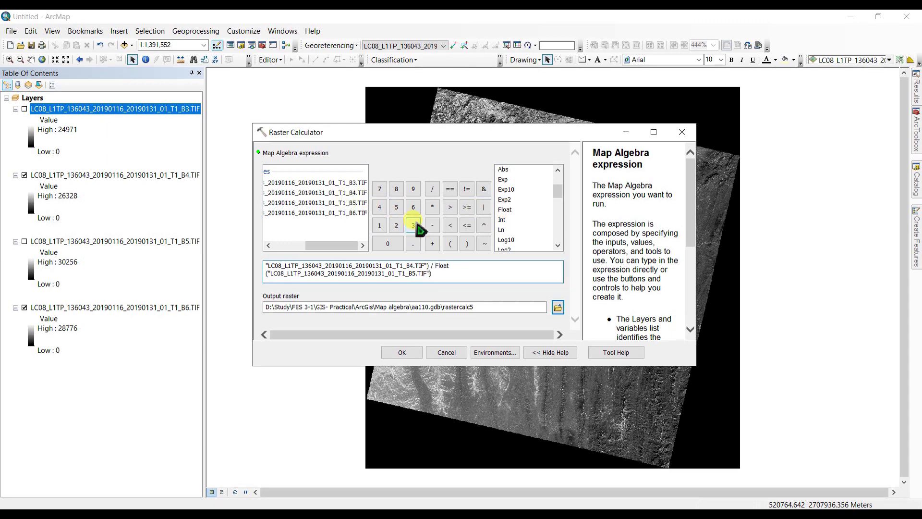
{"action": "left_click", "coordinate": [433, 243]}
{"action": "left_click", "coordinate": [353, 194]}
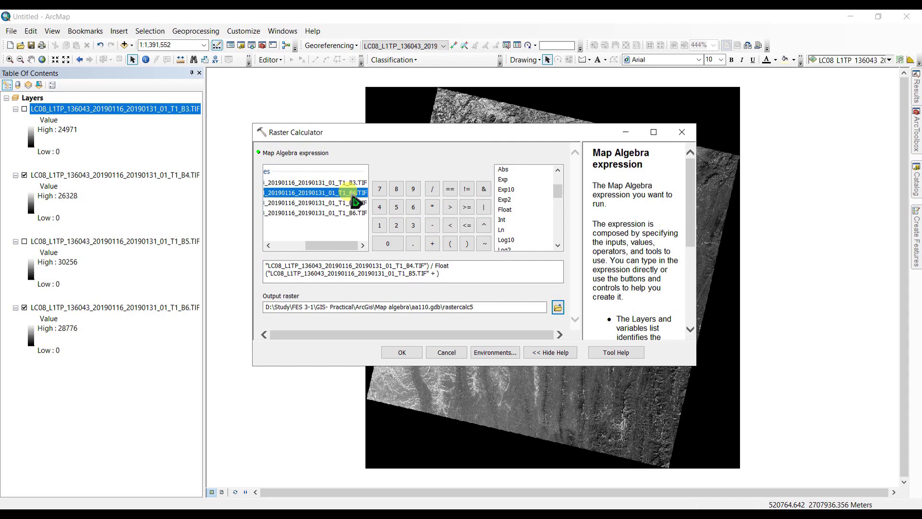
{"action": "double_click", "coordinate": [353, 194]}
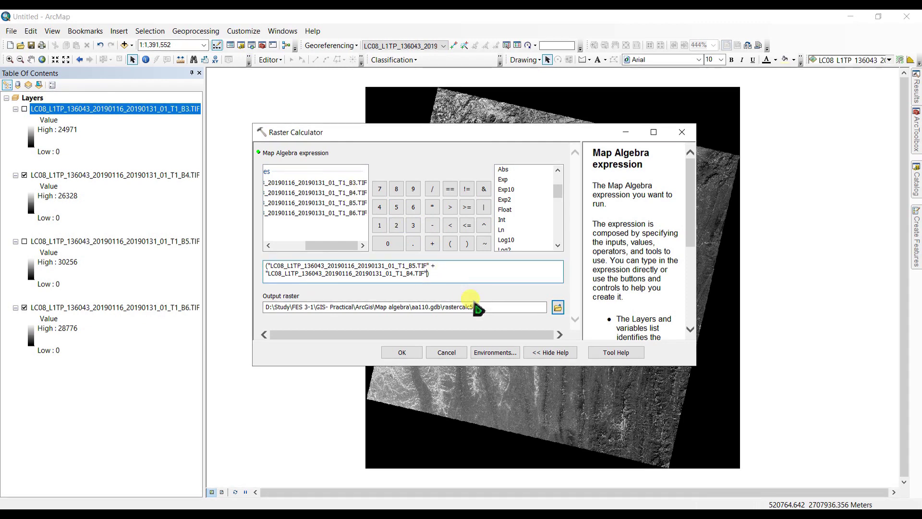
Step: Name the output raster NDVI inside aa110.gdb and run the raster calculation
{"action": "double_click", "coordinate": [448, 308]}
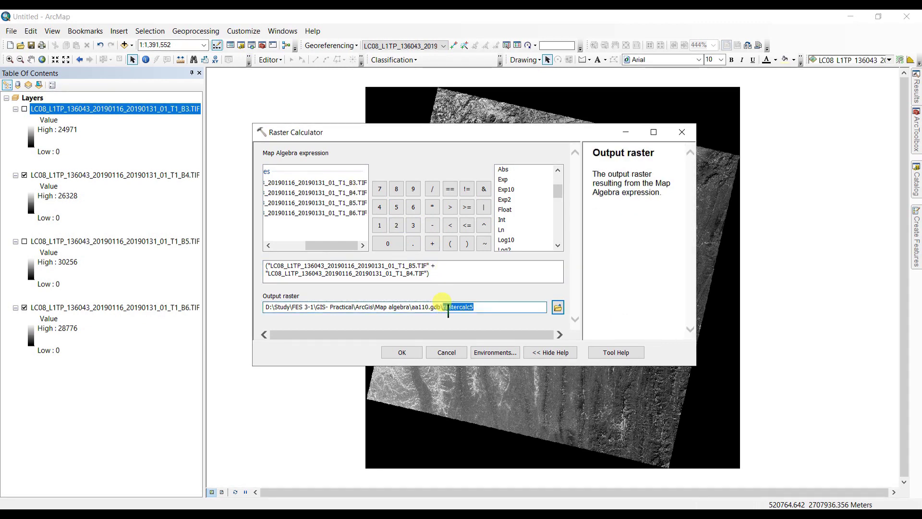
{"action": "type", "text": "NDVI"}
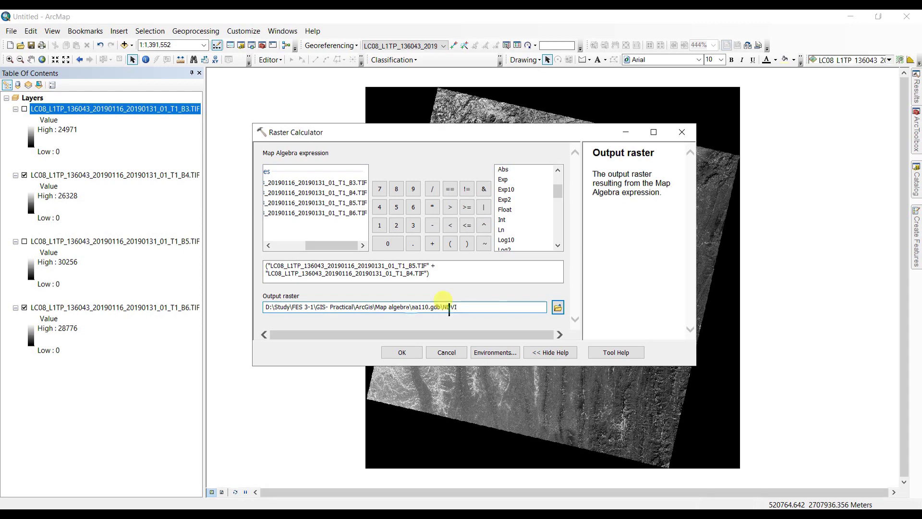
{"action": "left_click", "coordinate": [402, 353]}
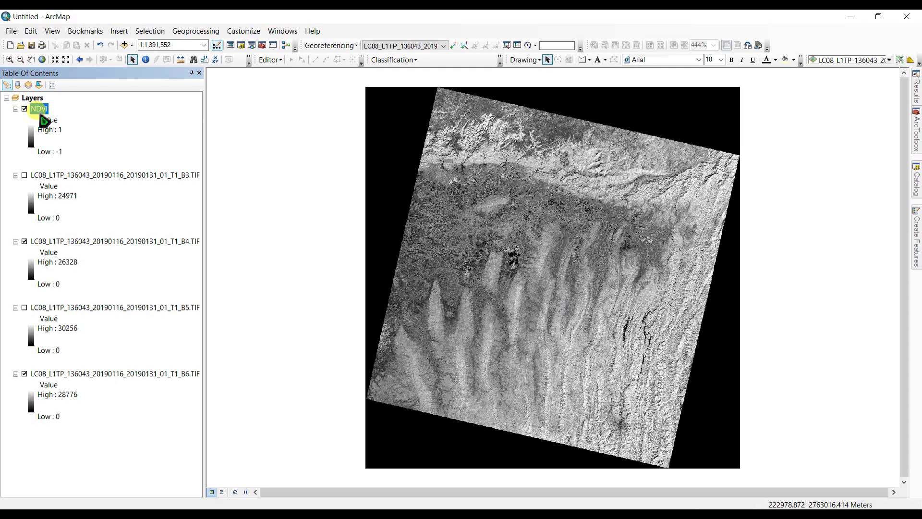
Step: Switch the NDVI layer's symbology to Classified with 4 classes
{"action": "right_click", "coordinate": [42, 120]}
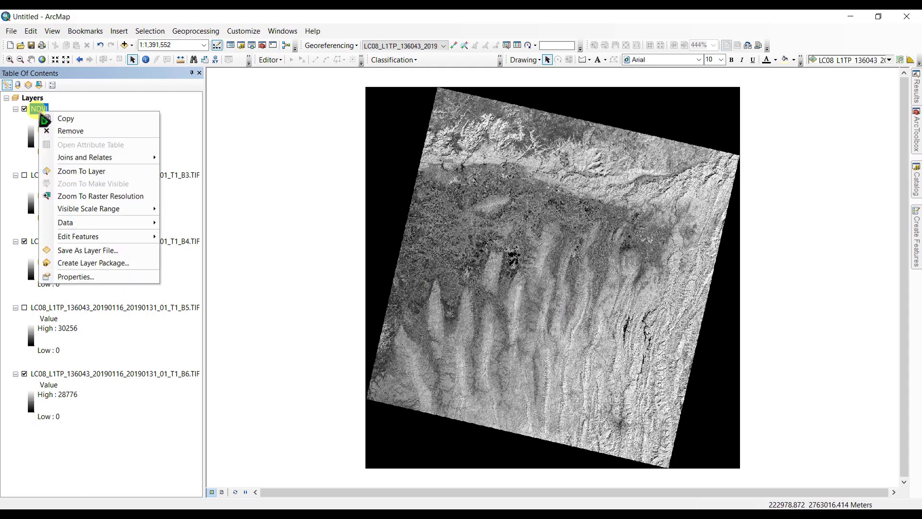
{"action": "left_click", "coordinate": [82, 283]}
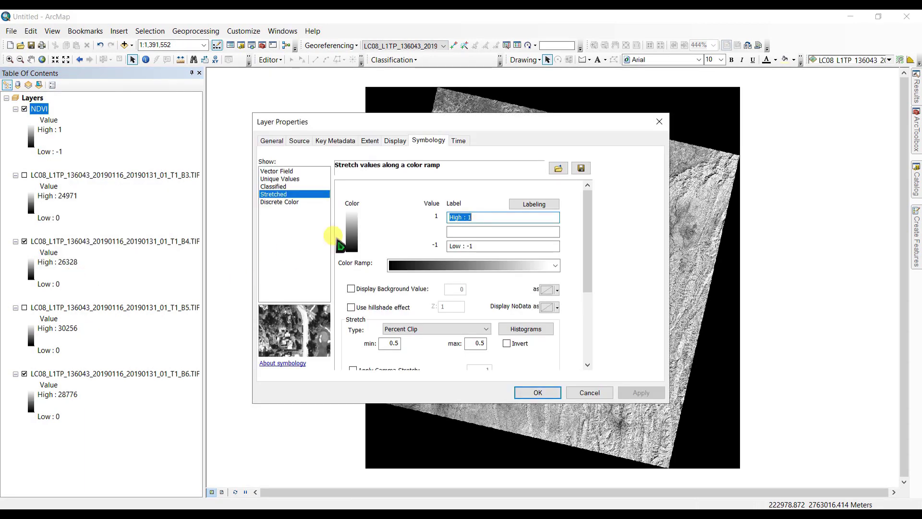
{"action": "left_click", "coordinate": [273, 186]}
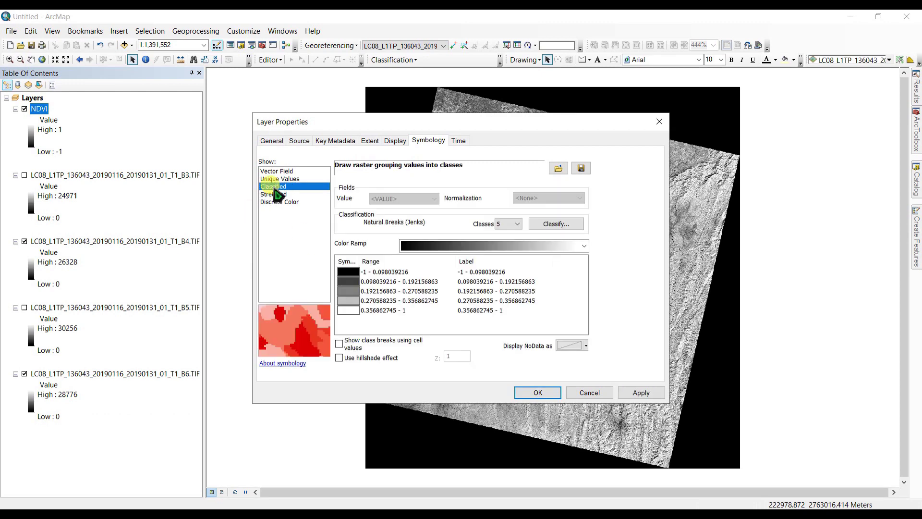
{"action": "left_click", "coordinate": [510, 225]}
{"action": "left_click", "coordinate": [504, 241]}
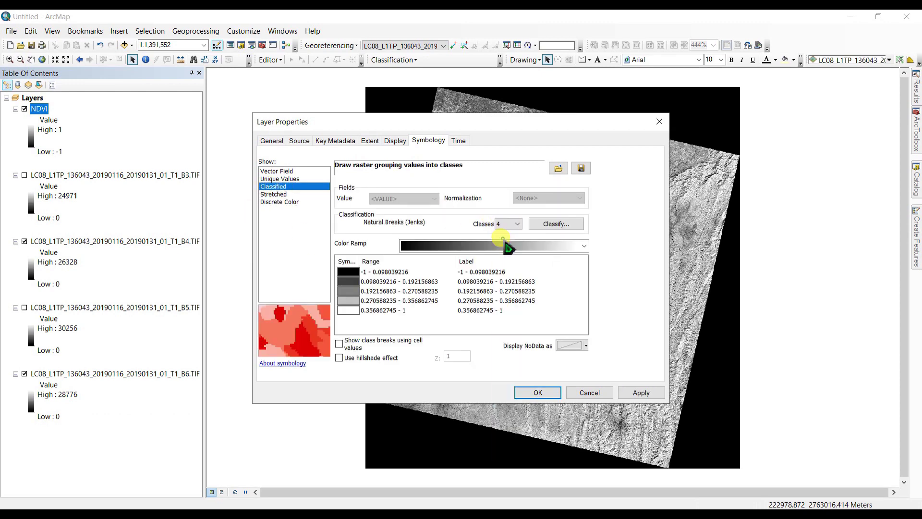
Step: Set the first three class break values of the NDVI layer to -1, 0.15 and 0.3
{"action": "left_click", "coordinate": [557, 228]}
{"action": "left_click", "coordinate": [596, 245]}
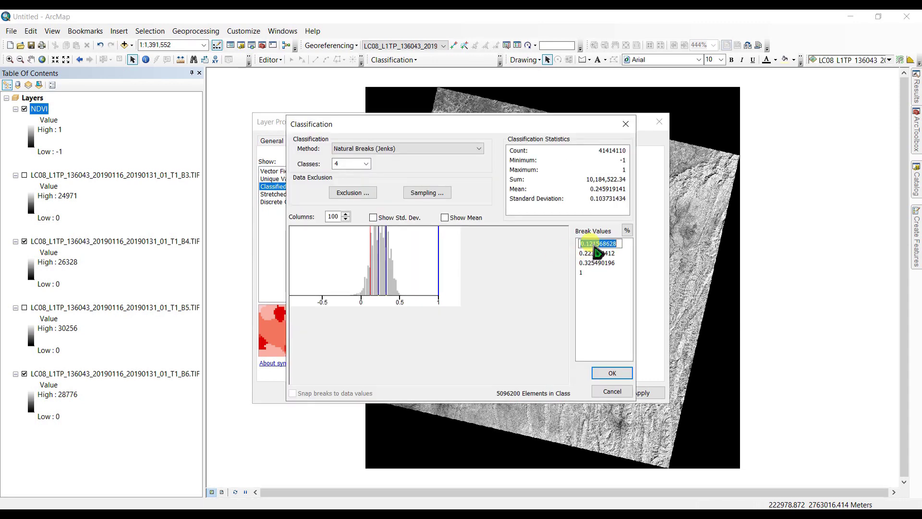
{"action": "type", "text": "-1"}
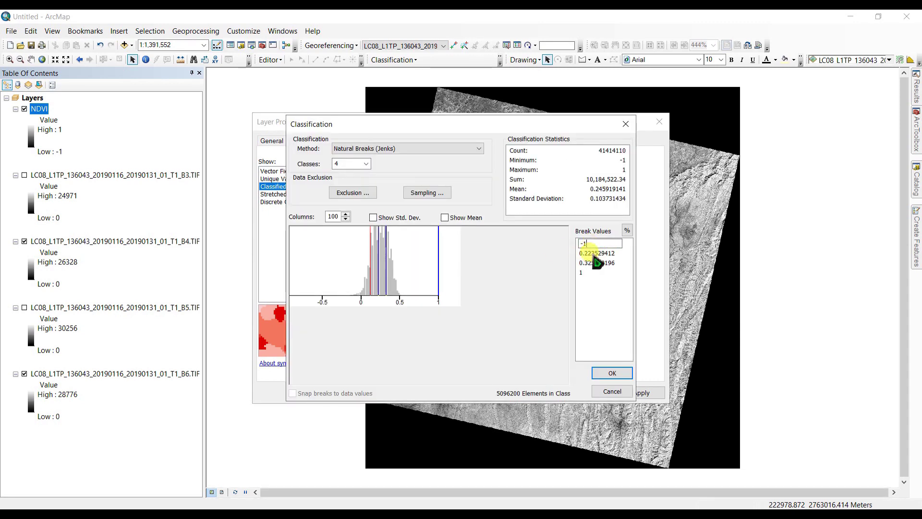
{"action": "left_click", "coordinate": [587, 253]}
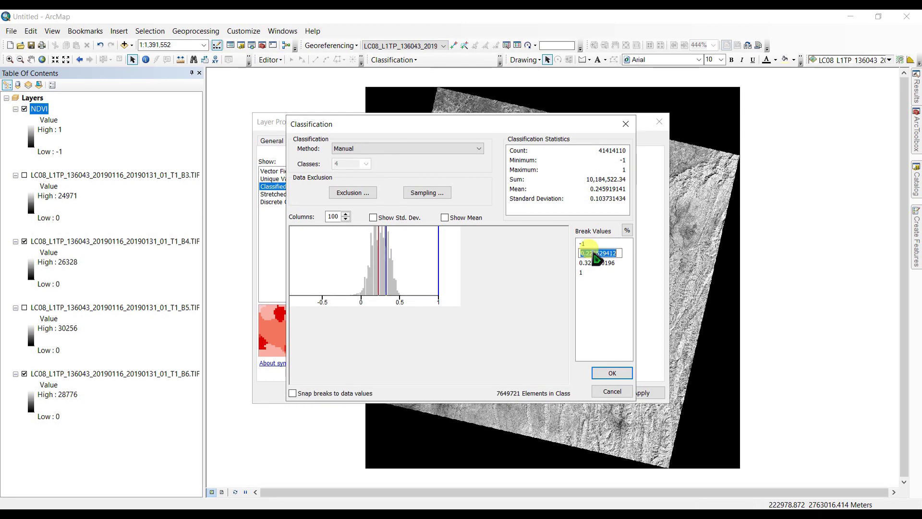
{"action": "type", "text": ".15"}
{"action": "left_click", "coordinate": [595, 263]}
{"action": "type", "text": ".3"}
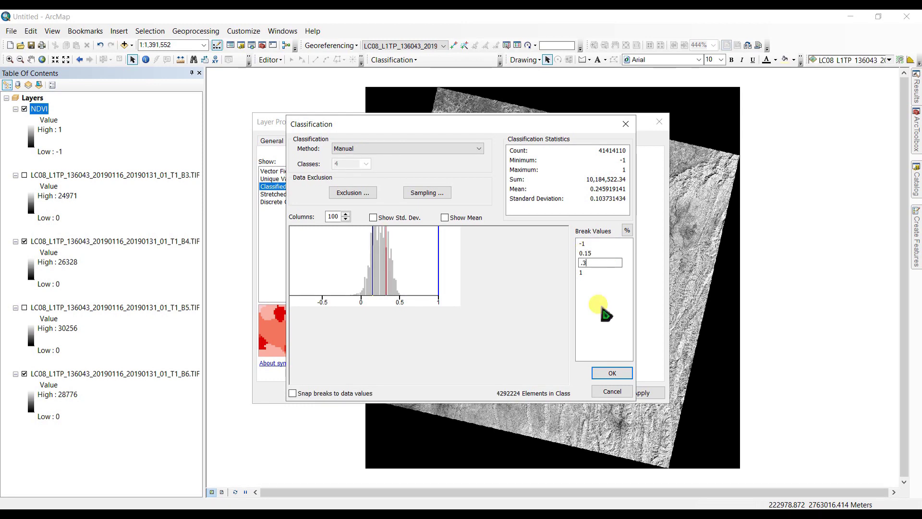
{"action": "left_click", "coordinate": [612, 372]}
Step: Label the four NDVI classes, from lowest to highest range, Water bodies, Land, Shrubs and Healthy vegetation
{"action": "left_click", "coordinate": [473, 272]}
{"action": "type", "text": "LandWater bodies"}
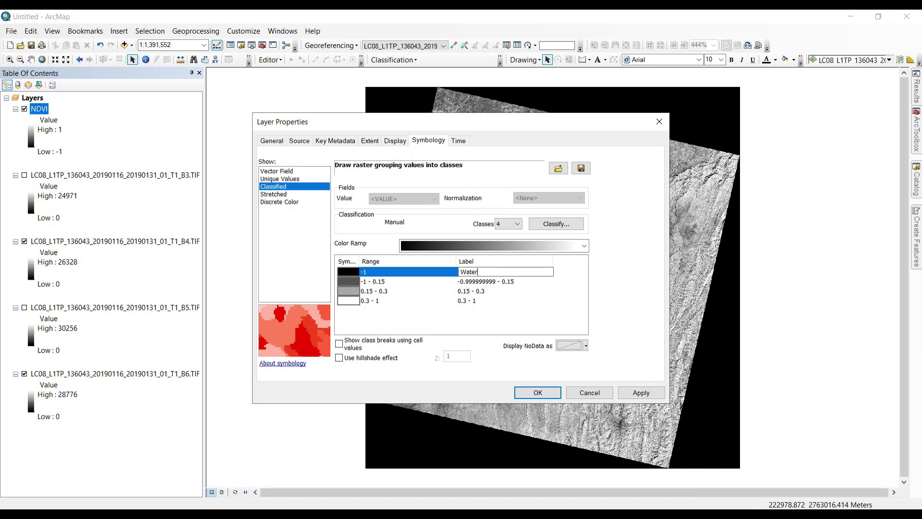
{"action": "left_click", "coordinate": [465, 282]}
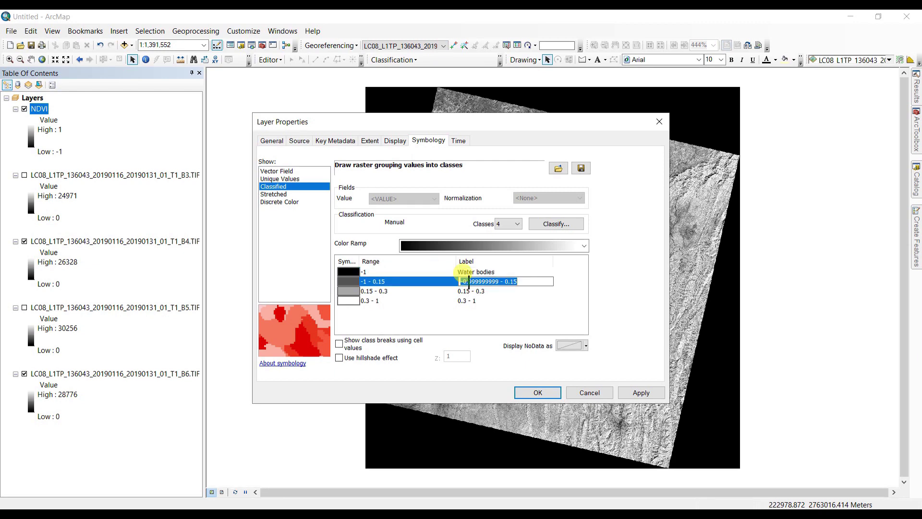
{"action": "type", "text": "Land"}
{"action": "left_click", "coordinate": [476, 291]}
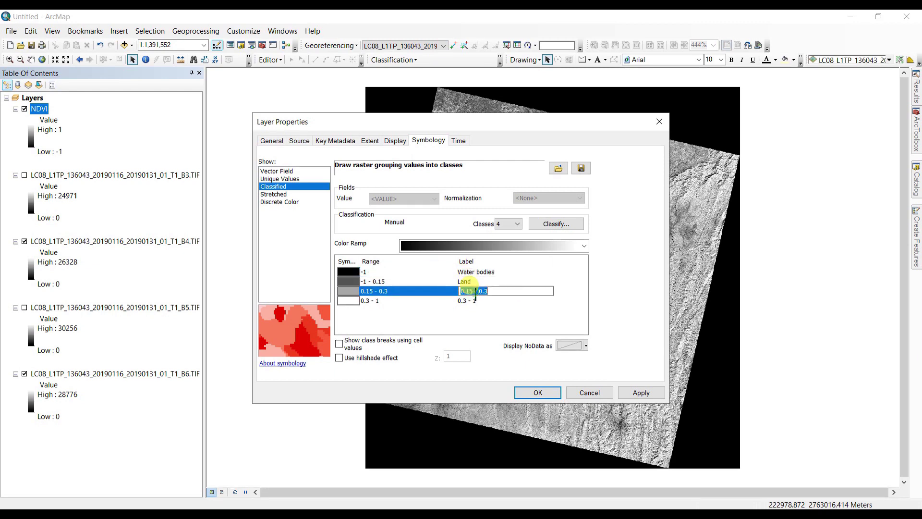
{"action": "type", "text": "Shrubs"}
{"action": "left_click", "coordinate": [473, 301]}
{"action": "type", "text": "Healthy vegeta"}
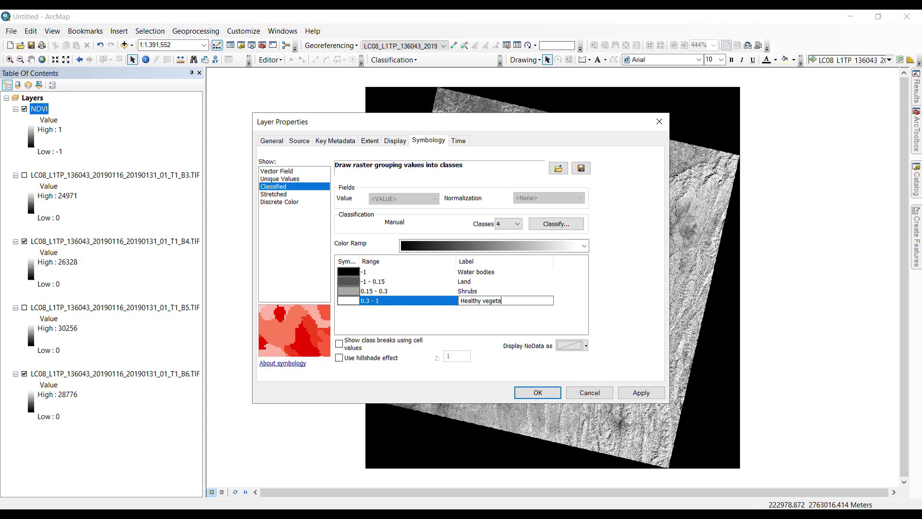
{"action": "type", "text": "tion"}
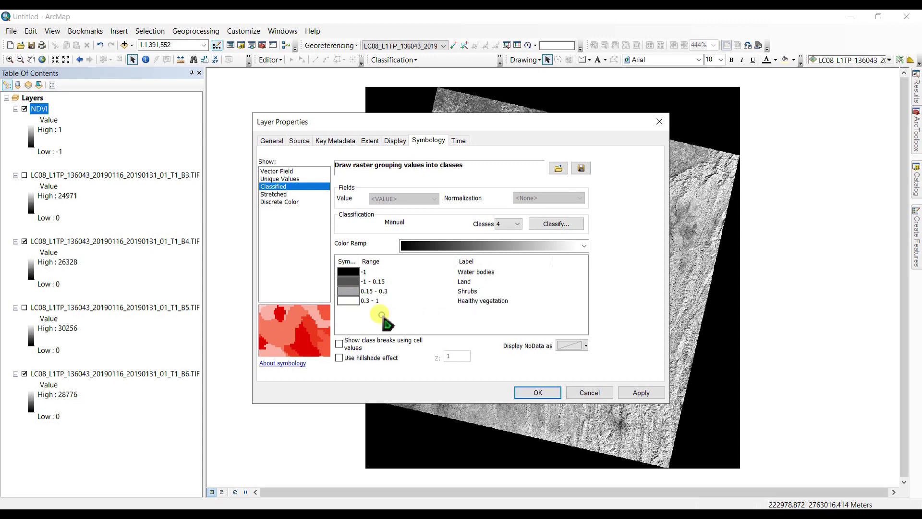
Step: Colour the NDVI classes dark blue for Water bodies, yellow for Land, bright green for Shrubs and dark green for Healthy vegetation, and apply
{"action": "left_click", "coordinate": [344, 272]}
{"action": "left_click", "coordinate": [341, 272]}
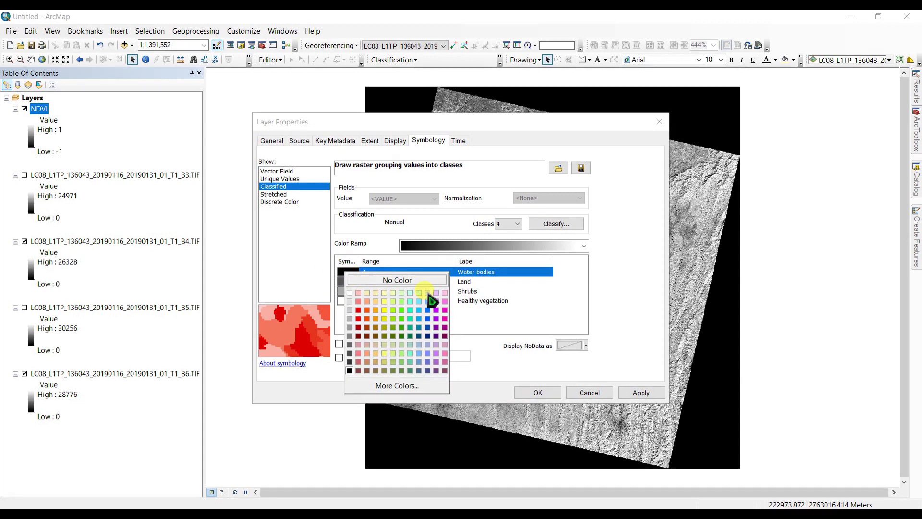
{"action": "left_click", "coordinate": [418, 327]}
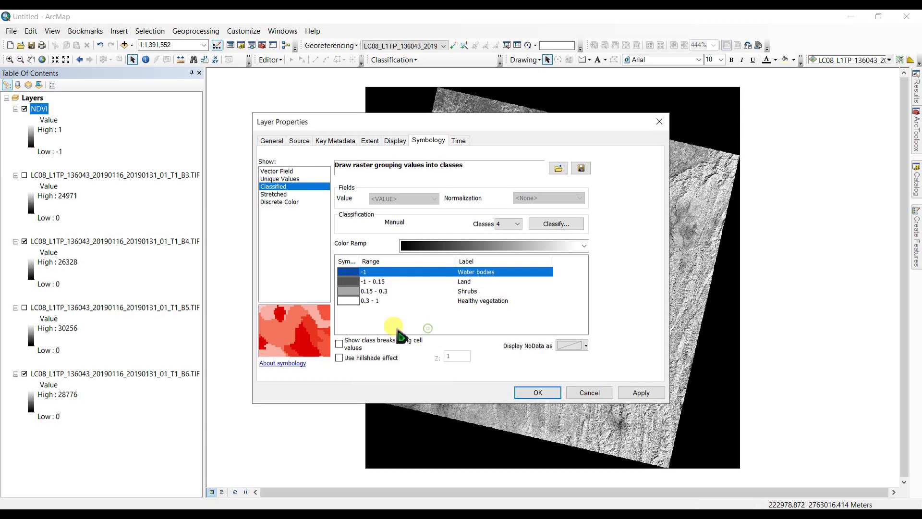
{"action": "left_click", "coordinate": [351, 285]}
{"action": "left_click", "coordinate": [354, 289]}
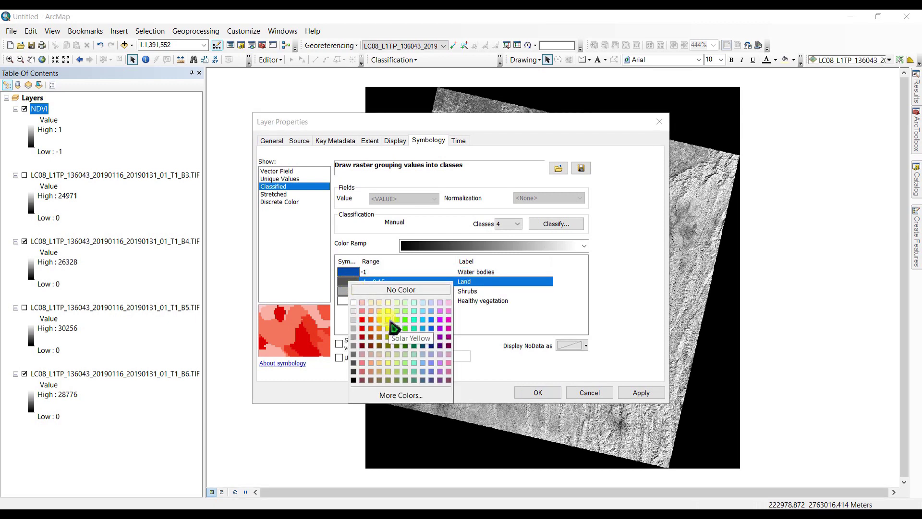
{"action": "left_click", "coordinate": [390, 325]}
{"action": "left_click", "coordinate": [350, 292]}
{"action": "left_click", "coordinate": [407, 331]}
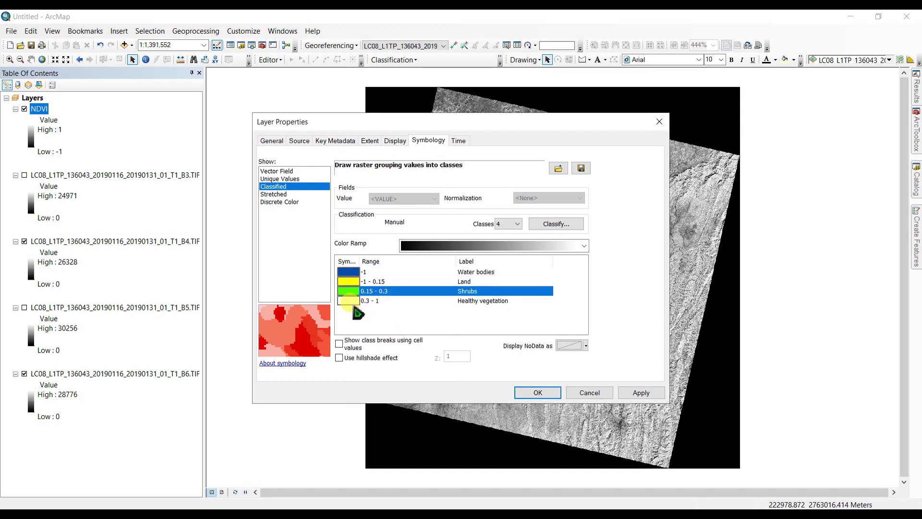
{"action": "left_click", "coordinate": [350, 302]}
{"action": "left_click", "coordinate": [407, 367]}
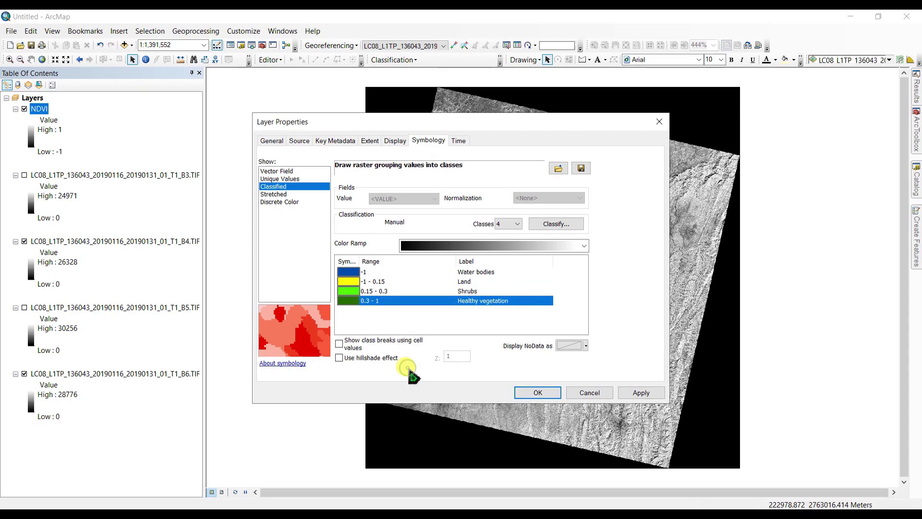
{"action": "left_click", "coordinate": [632, 394]}
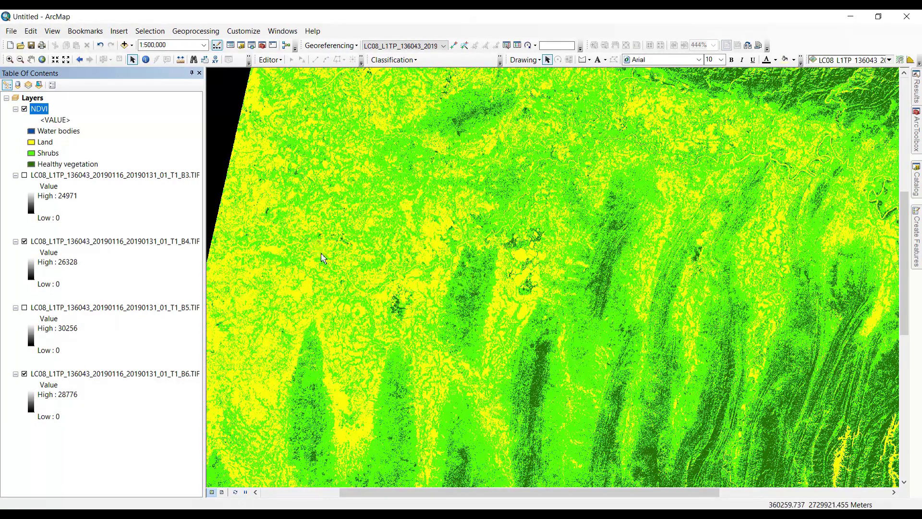
Step: Change the NDVI layer's first class break value to 0 and apply the new classification
{"action": "right_click", "coordinate": [39, 109]}
{"action": "left_click", "coordinate": [79, 275]}
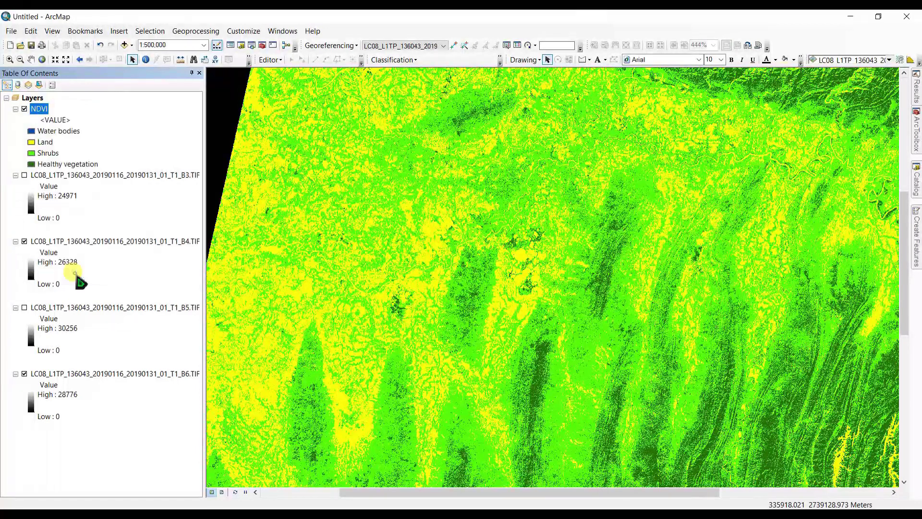
{"action": "left_click", "coordinate": [549, 229]}
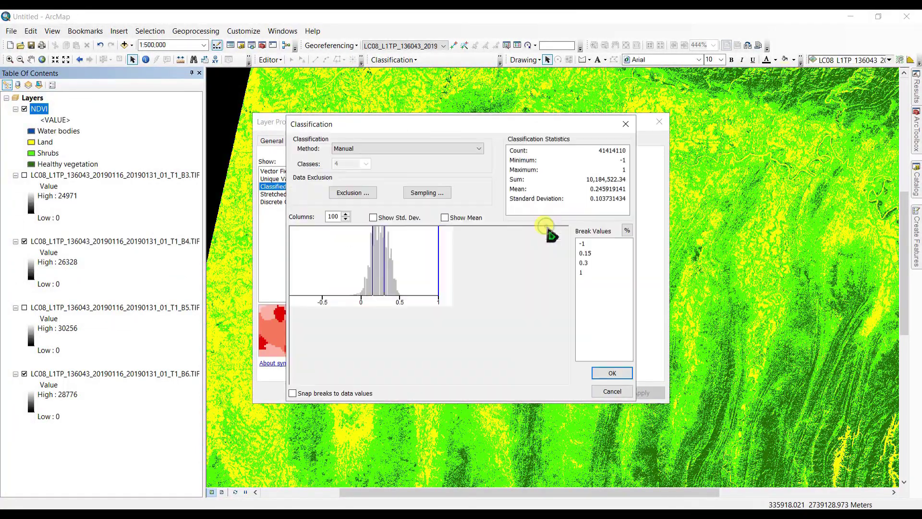
{"action": "left_click", "coordinate": [582, 243]}
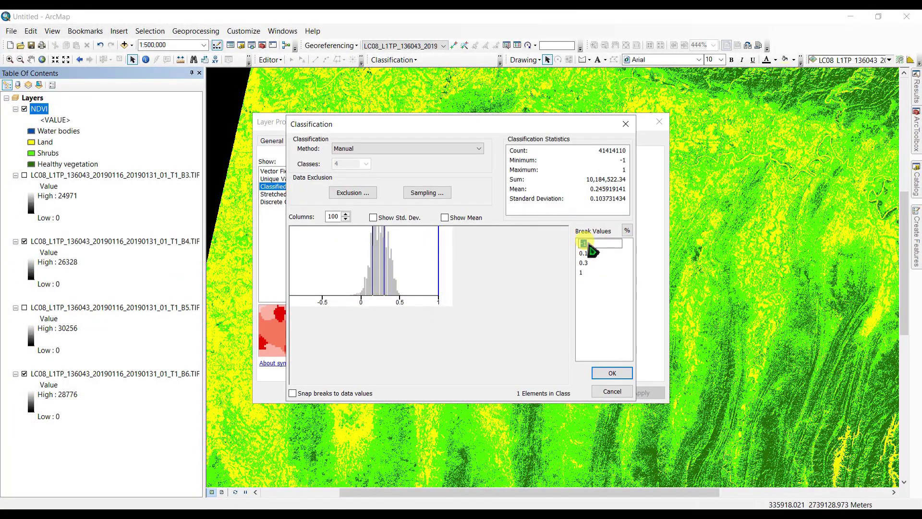
{"action": "left_click", "coordinate": [601, 375]}
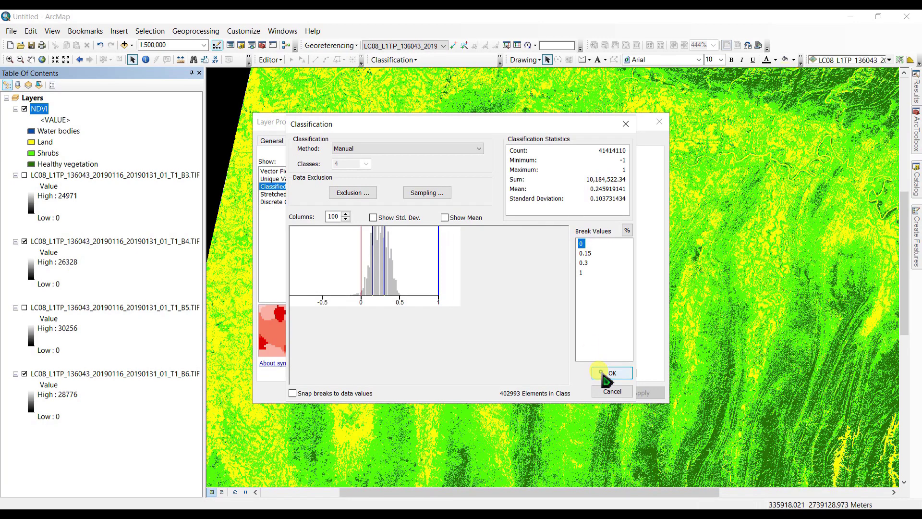
{"action": "left_click", "coordinate": [604, 374]}
{"action": "left_click", "coordinate": [576, 392]}
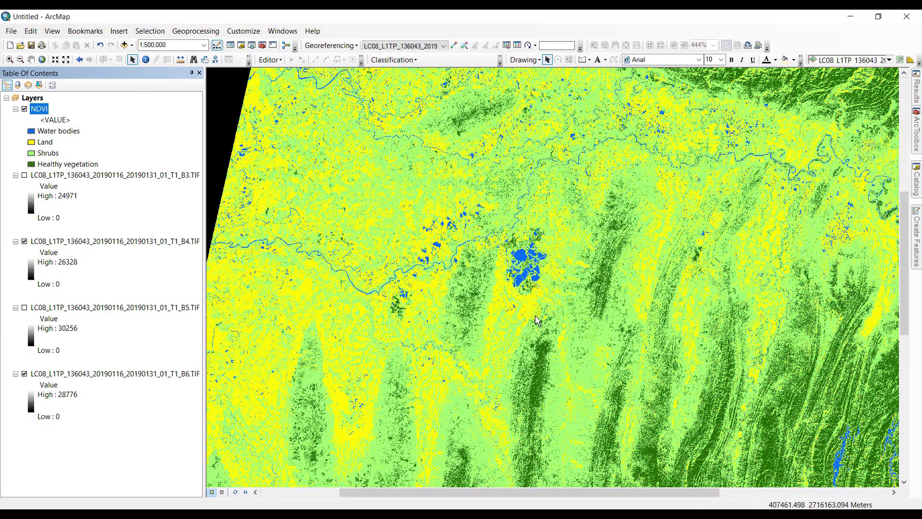
Step: Hide the Landsat B4 and B6 band layers so only the classified NDVI layer is shown
{"action": "scroll", "coordinate": [528, 272], "scroll_direction": "down", "scroll_amount": 3}
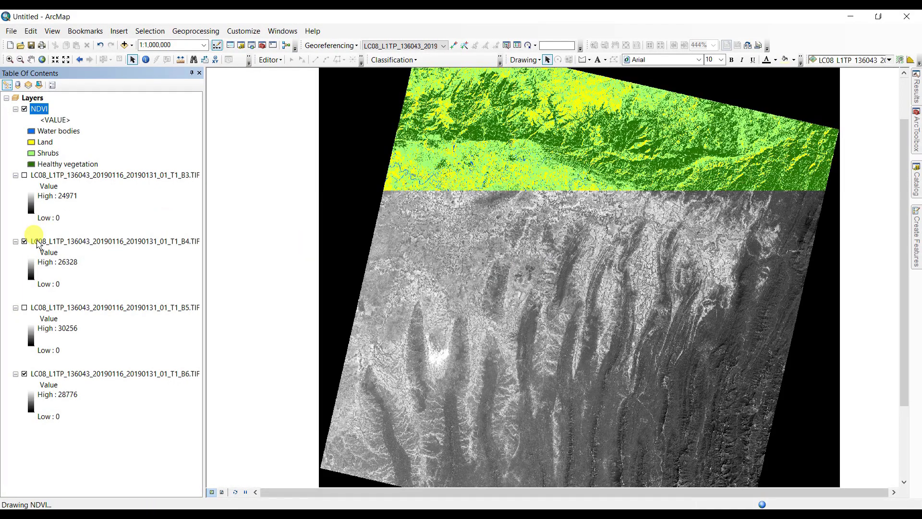
{"action": "left_click", "coordinate": [25, 241]}
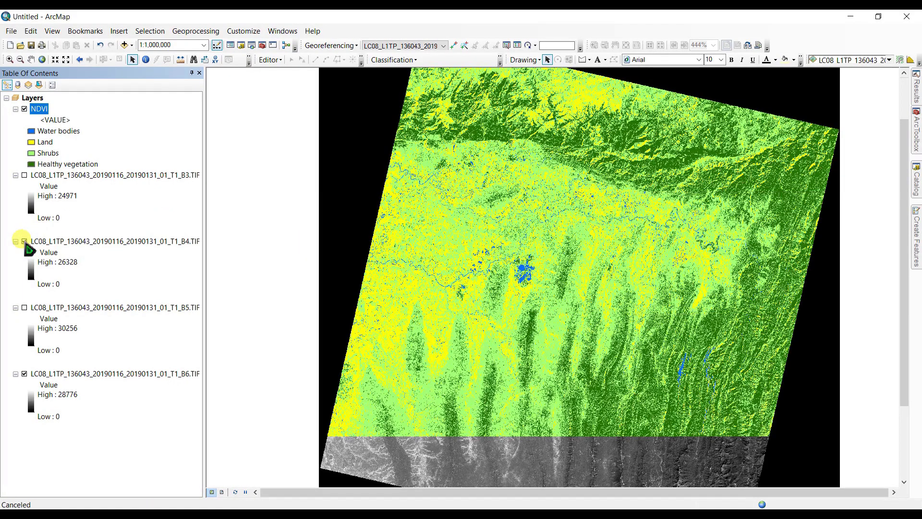
{"action": "left_click", "coordinate": [25, 374]}
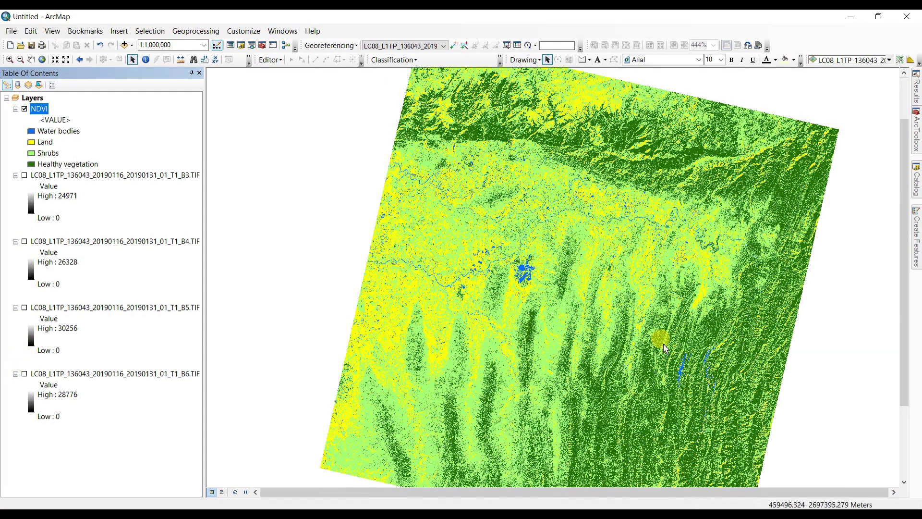
Step: Examine the water bodies and surrounding vegetation classes across the classified NDVI map
{"action": "left_click", "coordinate": [31, 60]}
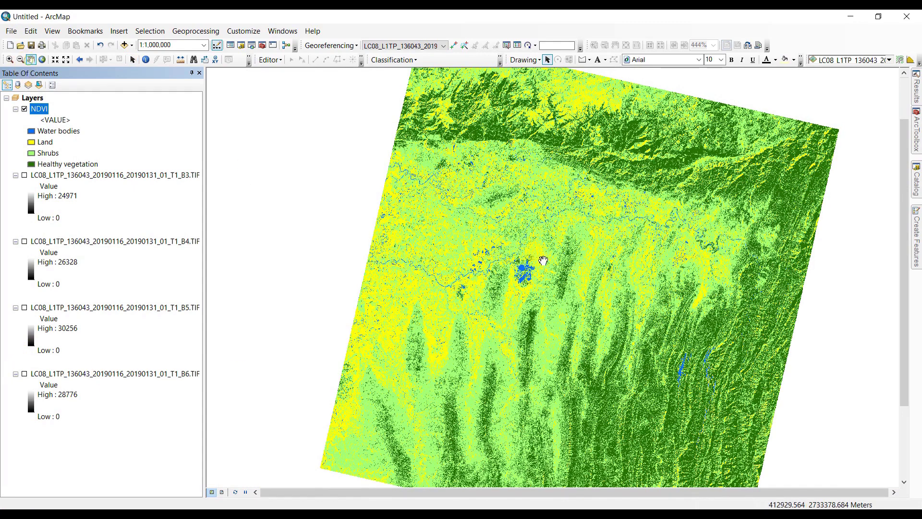
{"action": "left_click_drag", "start_coordinate": [558, 276], "coordinate": [470, 254]}
{"action": "scroll", "coordinate": [616, 356], "scroll_direction": "down", "scroll_amount": 3}
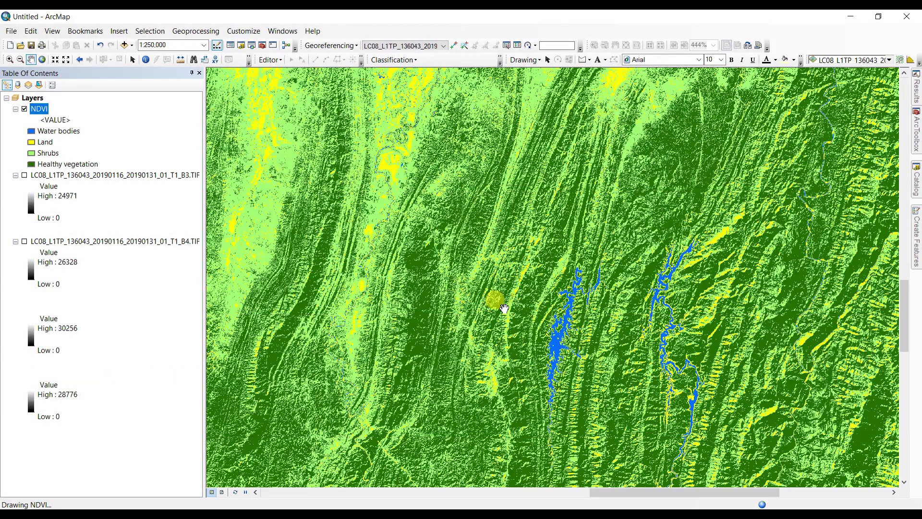
{"action": "left_click_drag", "start_coordinate": [504, 308], "coordinate": [499, 286]}
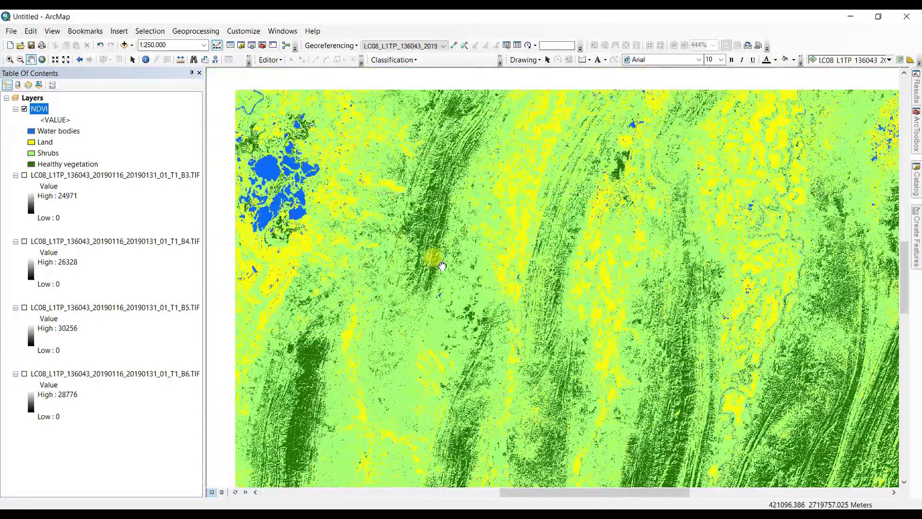
{"action": "left_click_drag", "start_coordinate": [438, 261], "coordinate": [490, 354]}
{"action": "left_click_drag", "start_coordinate": [350, 220], "coordinate": [485, 295]}
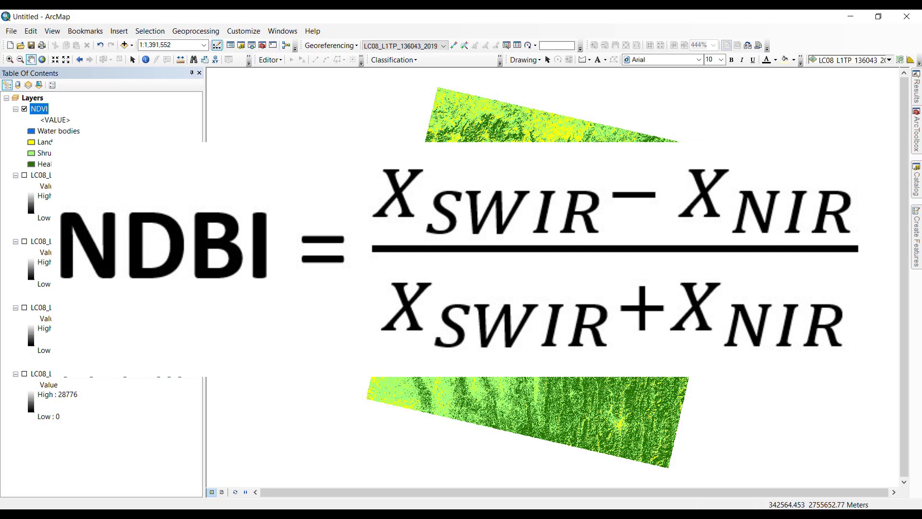
Step: Open the Raster Calculator and enter the NDBI numerator as Float of band B6 minus band B5
{"action": "left_click", "coordinate": [916, 130]}
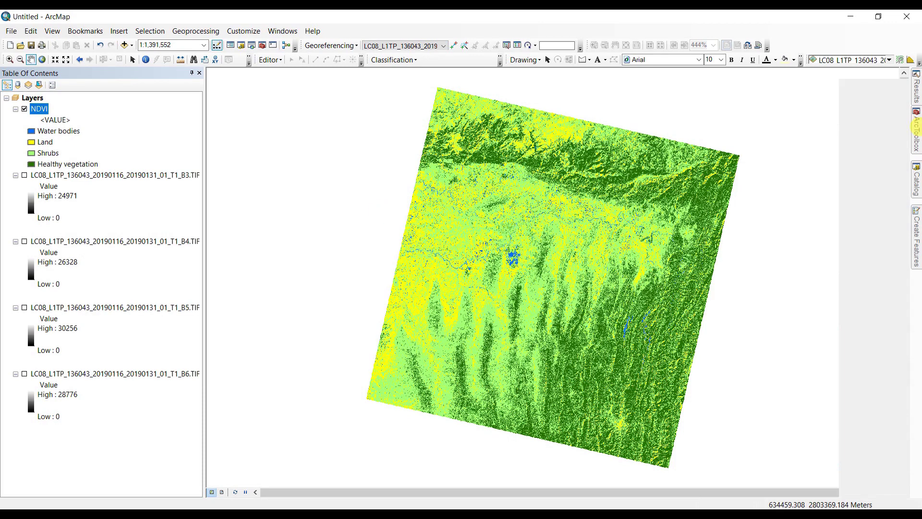
{"action": "left_click", "coordinate": [826, 380]}
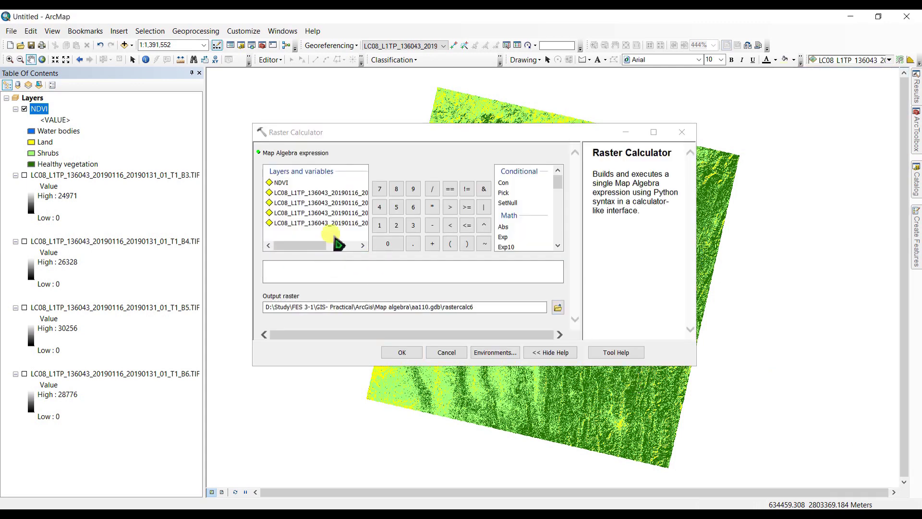
{"action": "scroll", "coordinate": [510, 225], "scroll_direction": "down", "scroll_amount": 2}
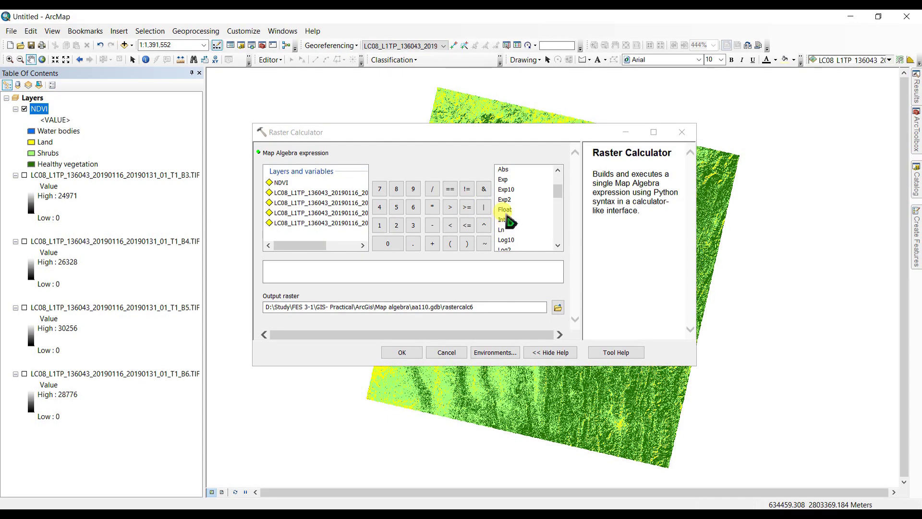
{"action": "double_click", "coordinate": [504, 210]}
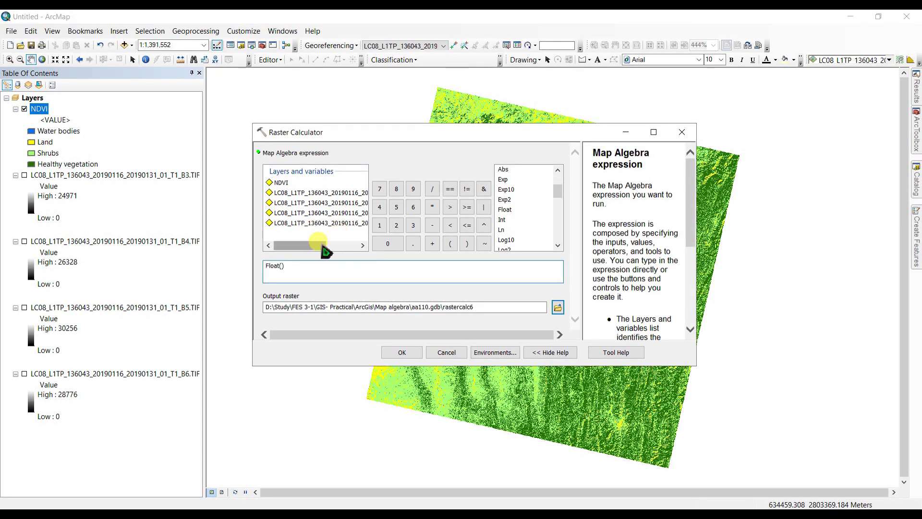
{"action": "left_click_drag", "start_coordinate": [323, 246], "coordinate": [363, 246]}
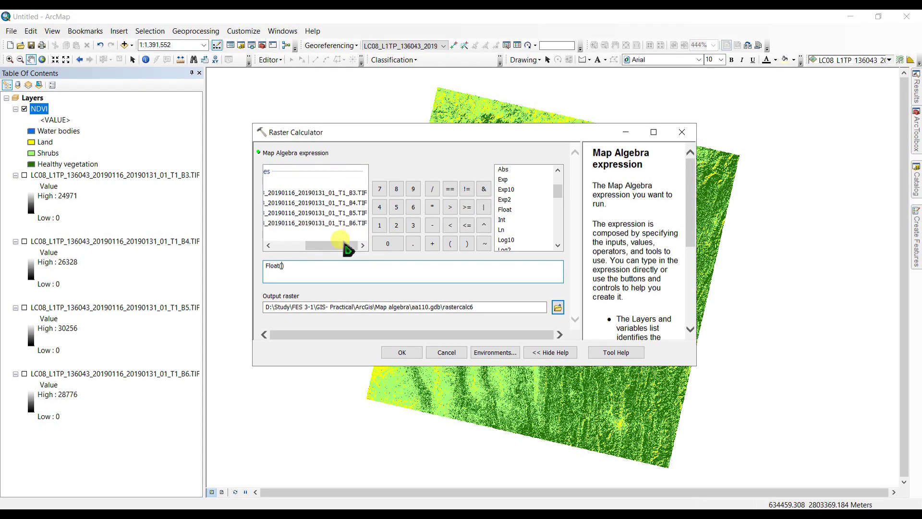
{"action": "double_click", "coordinate": [350, 224]}
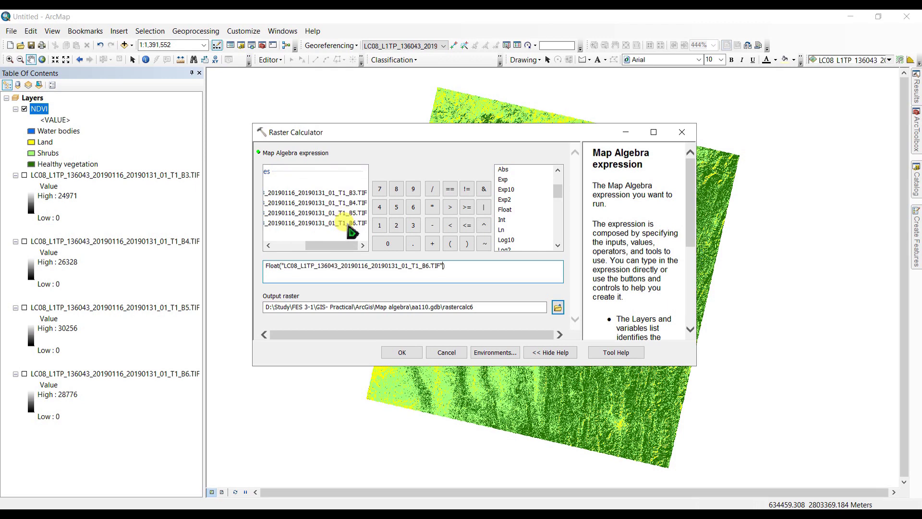
{"action": "left_click", "coordinate": [432, 225]}
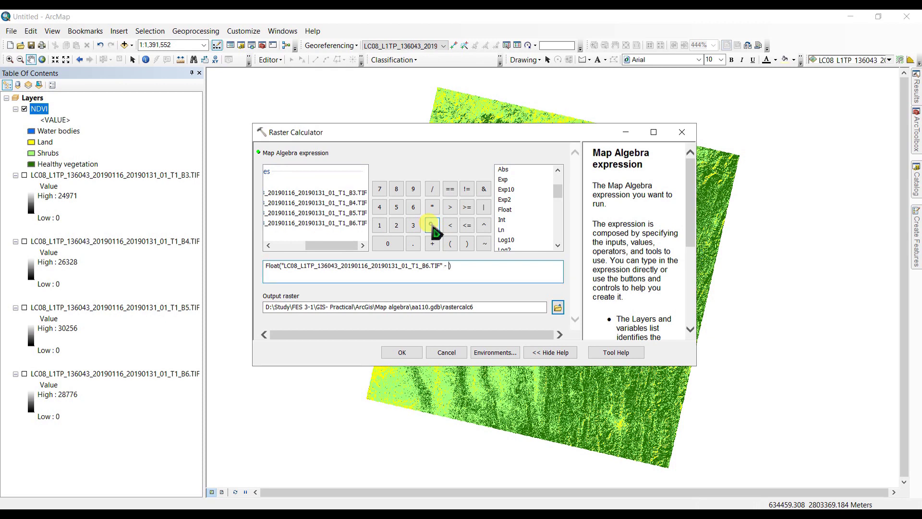
{"action": "double_click", "coordinate": [351, 213]}
{"action": "left_click", "coordinate": [431, 272]}
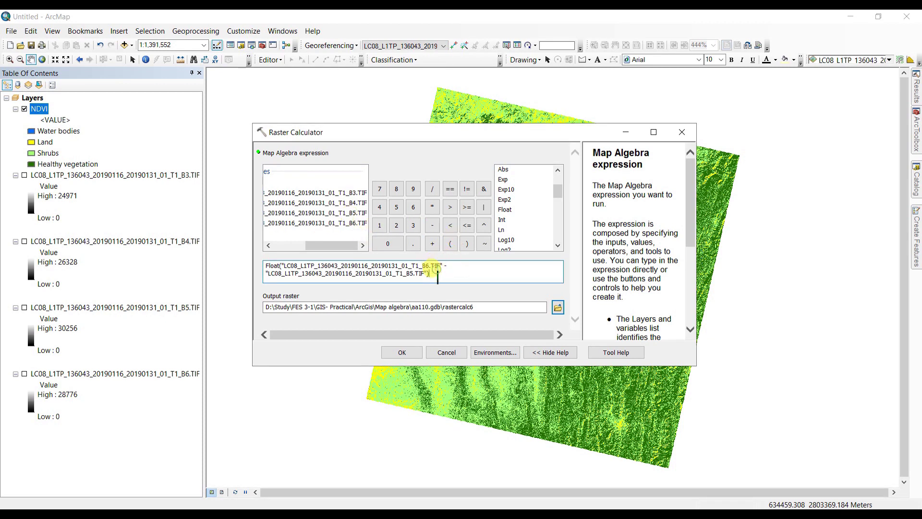
Step: Divide the NDBI expression by Float of band B6 plus band B5
{"action": "left_click", "coordinate": [432, 189]}
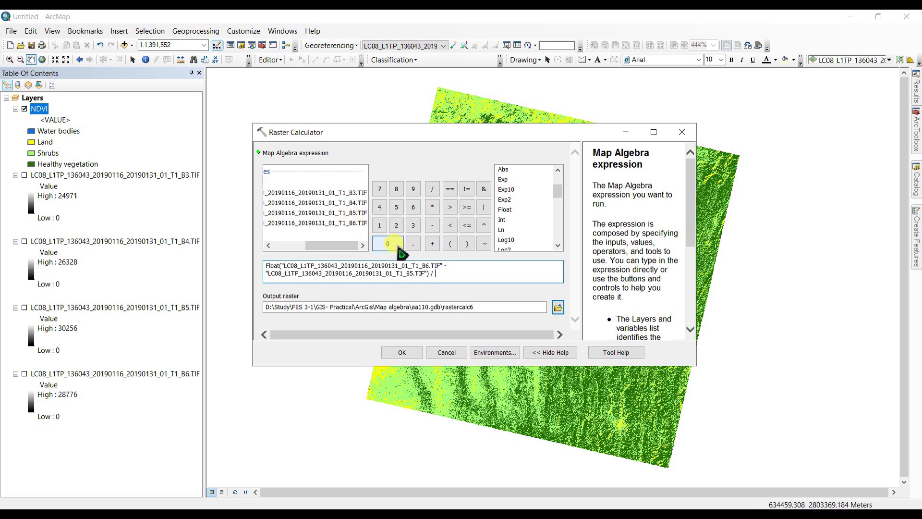
{"action": "double_click", "coordinate": [505, 210]}
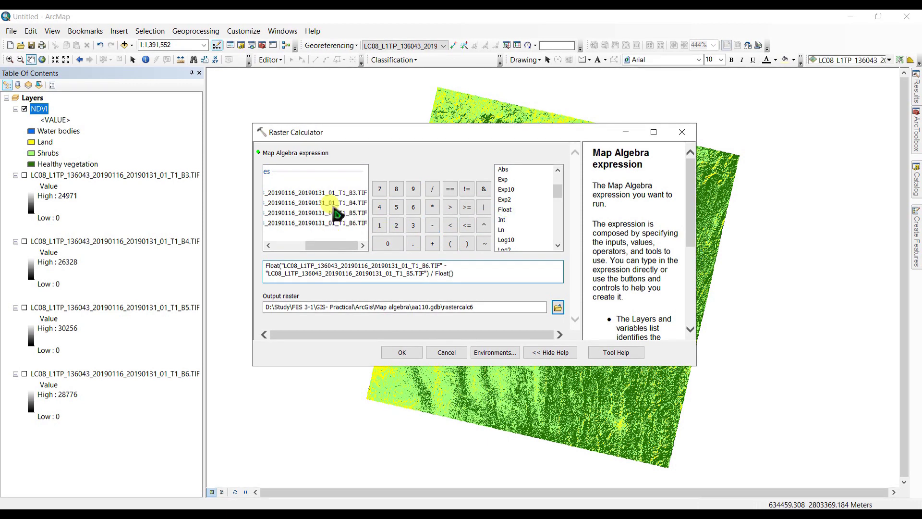
{"action": "double_click", "coordinate": [354, 222]}
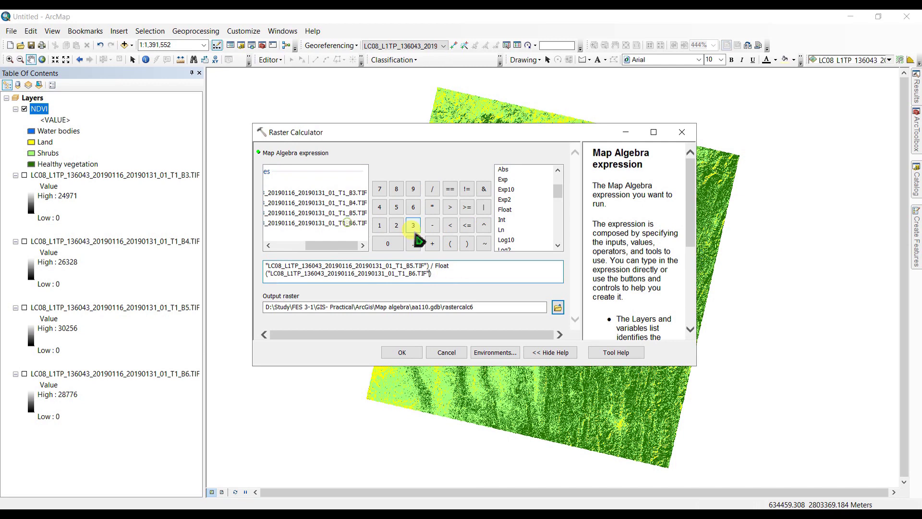
{"action": "left_click", "coordinate": [432, 244]}
{"action": "double_click", "coordinate": [353, 212]}
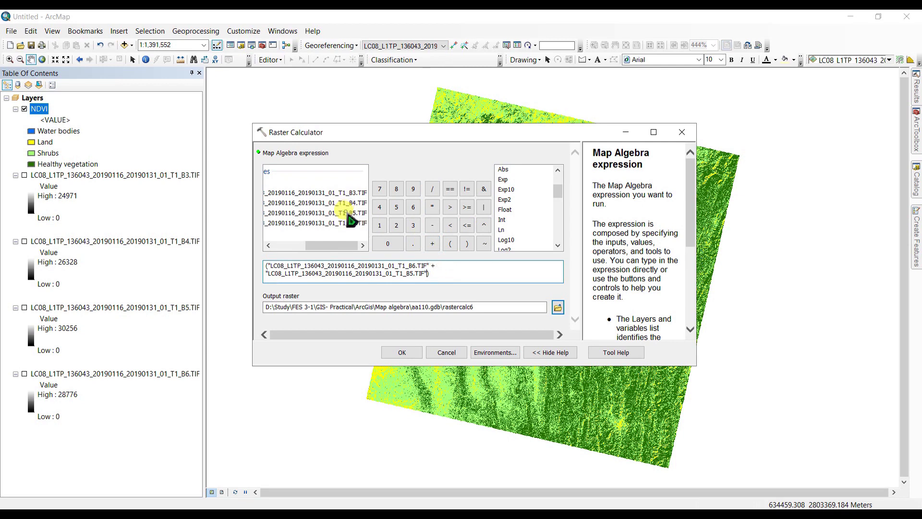
Step: Name the output raster NDBI inside aa110.gdb and run the raster calculation
{"action": "left_click_drag", "start_coordinate": [473, 307], "coordinate": [446, 309]}
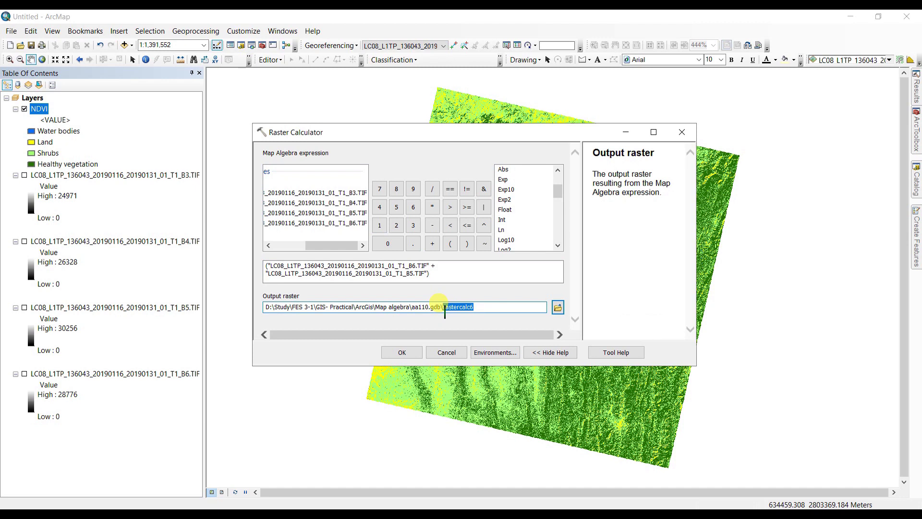
{"action": "key", "text": "BackSpace"}
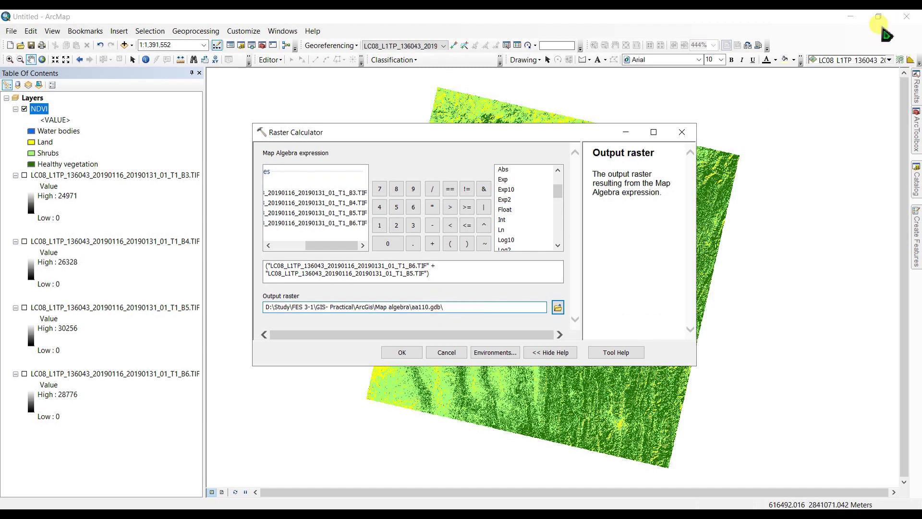
{"action": "type", "text": "NDBI"}
{"action": "left_click", "coordinate": [400, 353]}
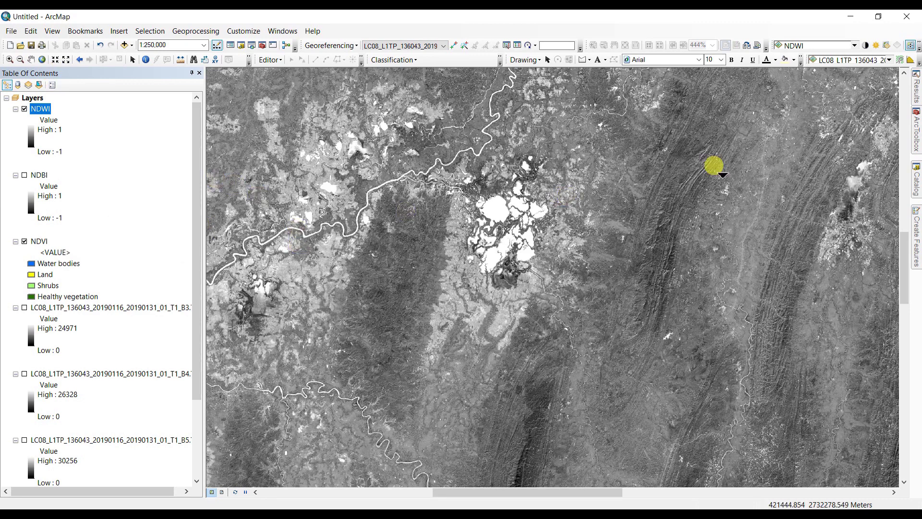
Step: Open the Raster Calculator and enter the NDWI numerator as Float of band B3 minus band B5
{"action": "left_click", "coordinate": [917, 139]}
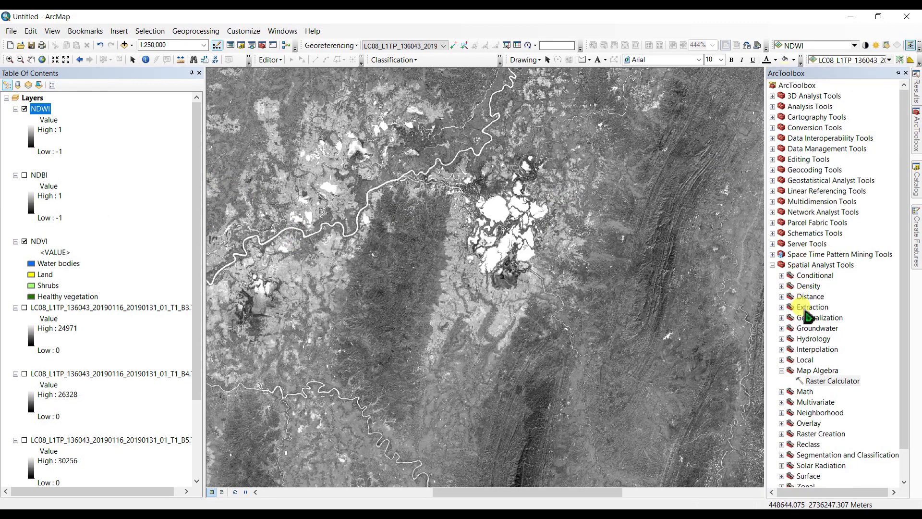
{"action": "double_click", "coordinate": [826, 381]}
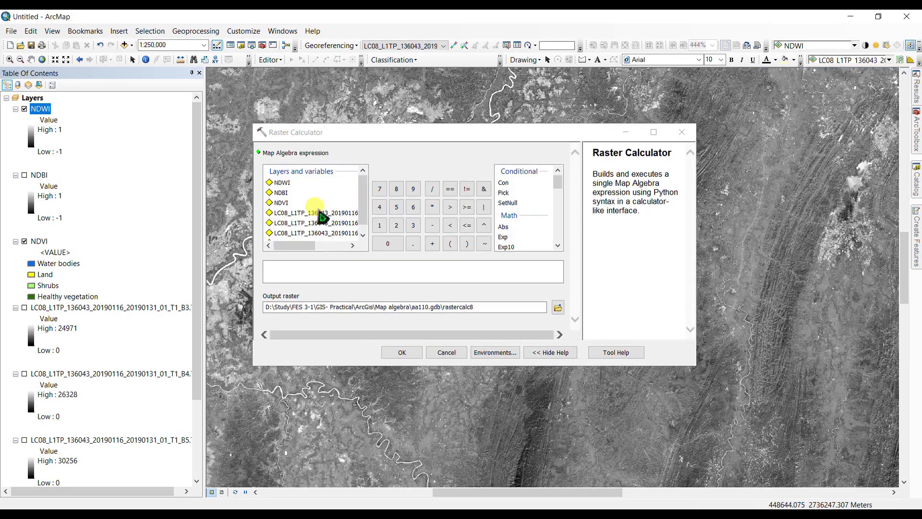
{"action": "scroll", "coordinate": [522, 229], "scroll_direction": "down", "scroll_amount": 2}
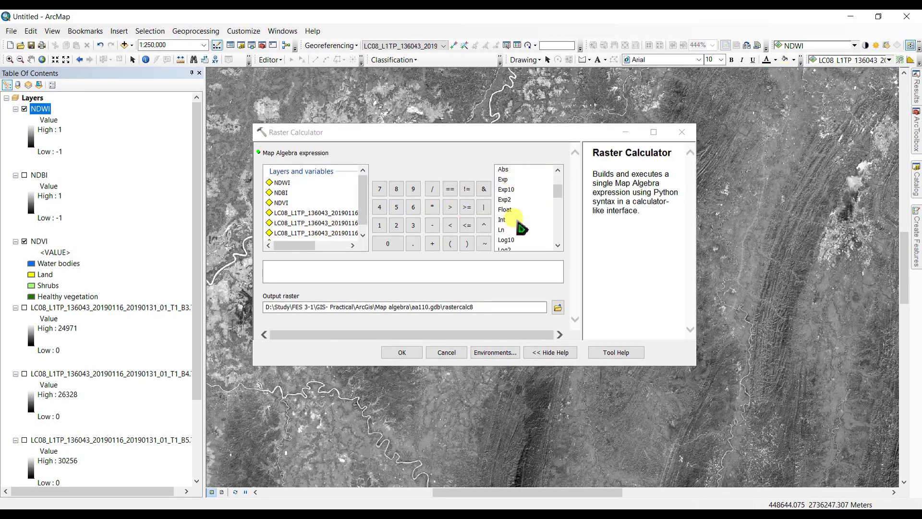
{"action": "double_click", "coordinate": [505, 210]}
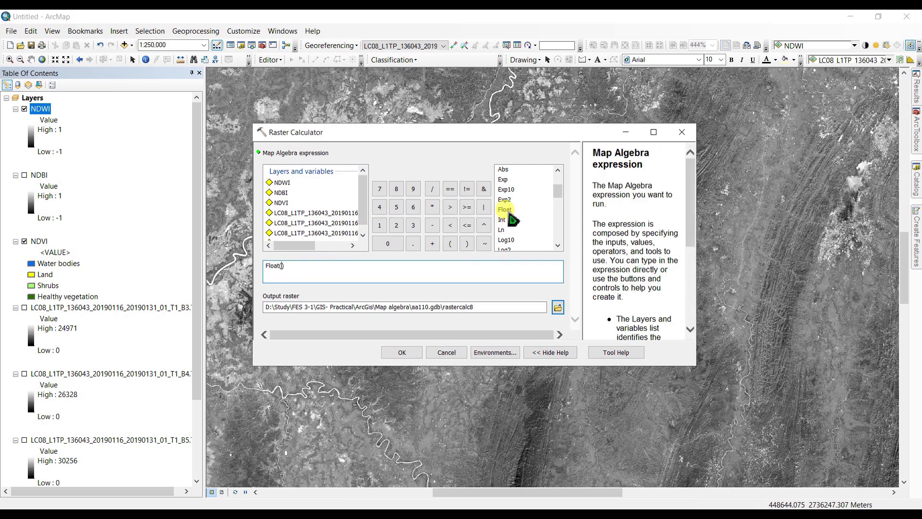
{"action": "left_click_drag", "start_coordinate": [302, 244], "coordinate": [342, 246]}
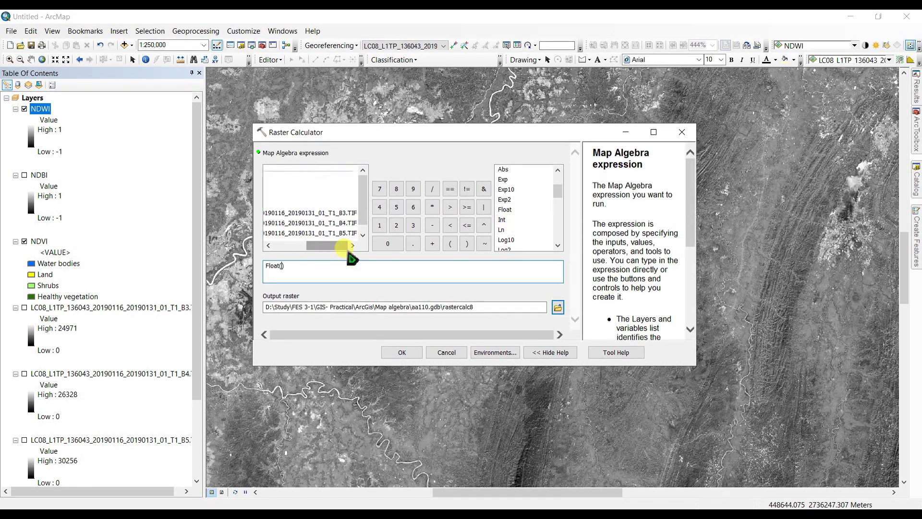
{"action": "double_click", "coordinate": [331, 213]}
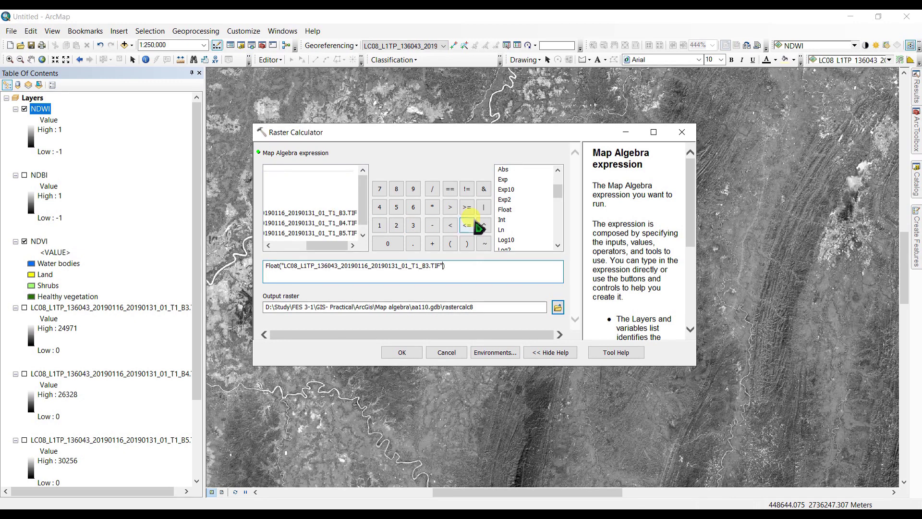
{"action": "left_click", "coordinate": [433, 226]}
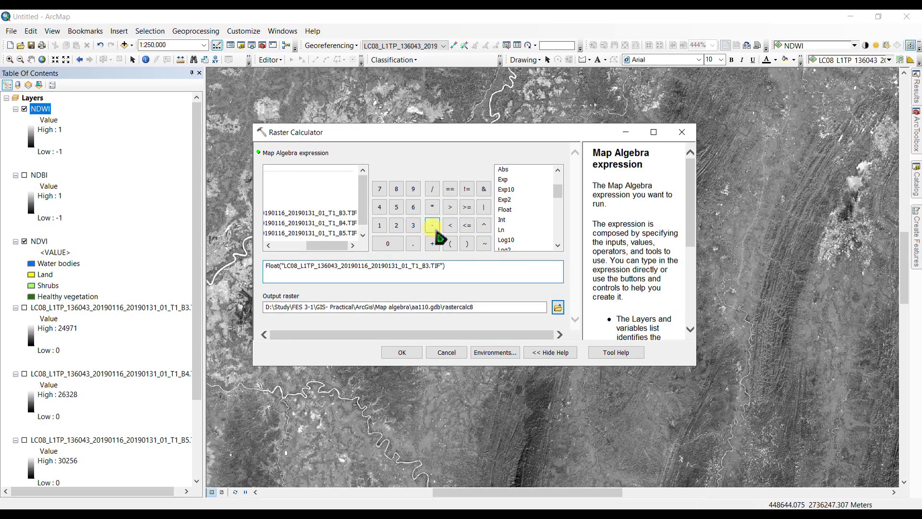
{"action": "double_click", "coordinate": [335, 234]}
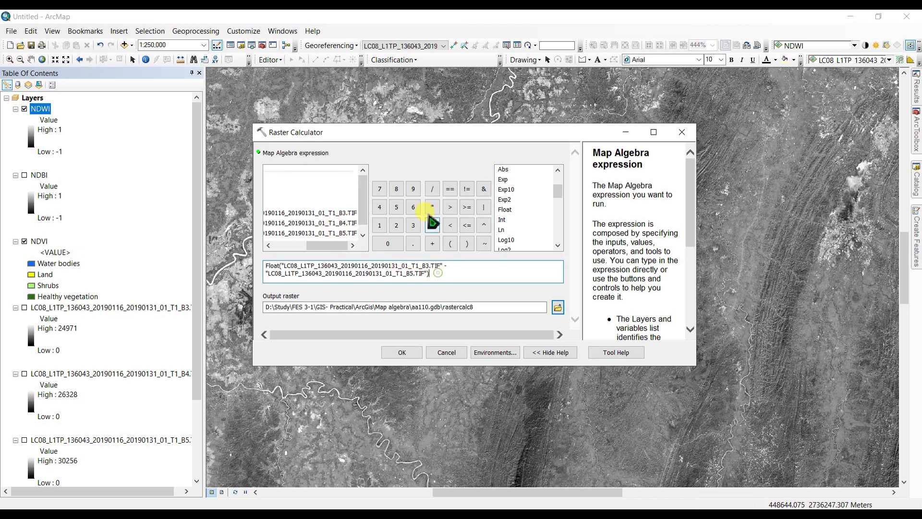
Step: Divide the NDWI expression by Float of band B3 plus band B5
{"action": "left_click", "coordinate": [433, 188]}
{"action": "double_click", "coordinate": [505, 210]}
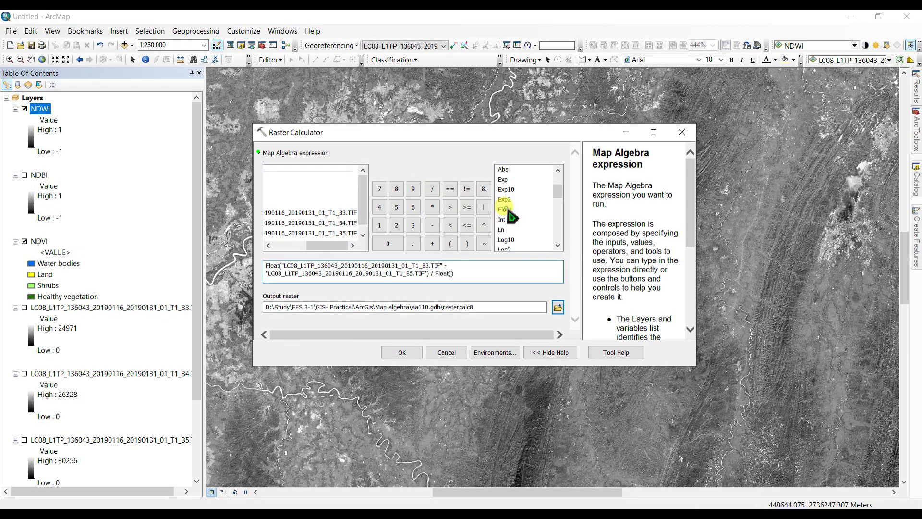
{"action": "double_click", "coordinate": [327, 212]}
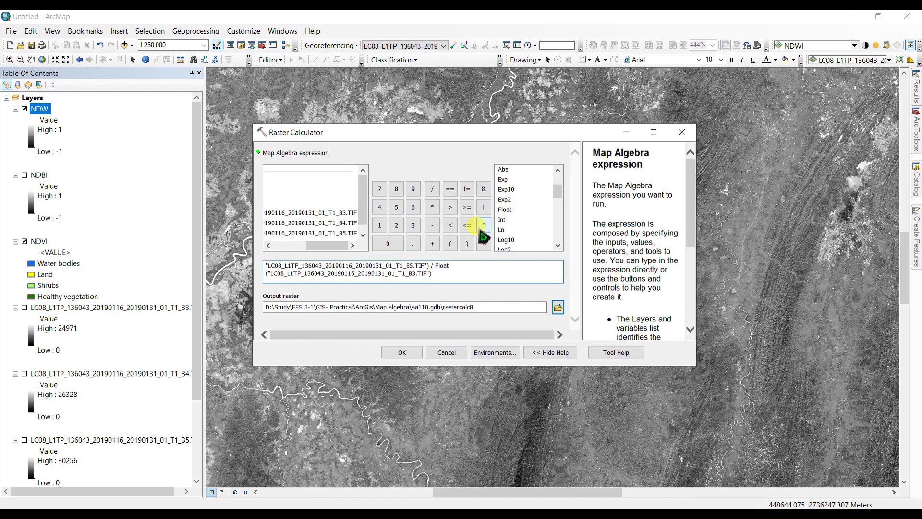
{"action": "left_click", "coordinate": [432, 243]}
{"action": "double_click", "coordinate": [342, 234]}
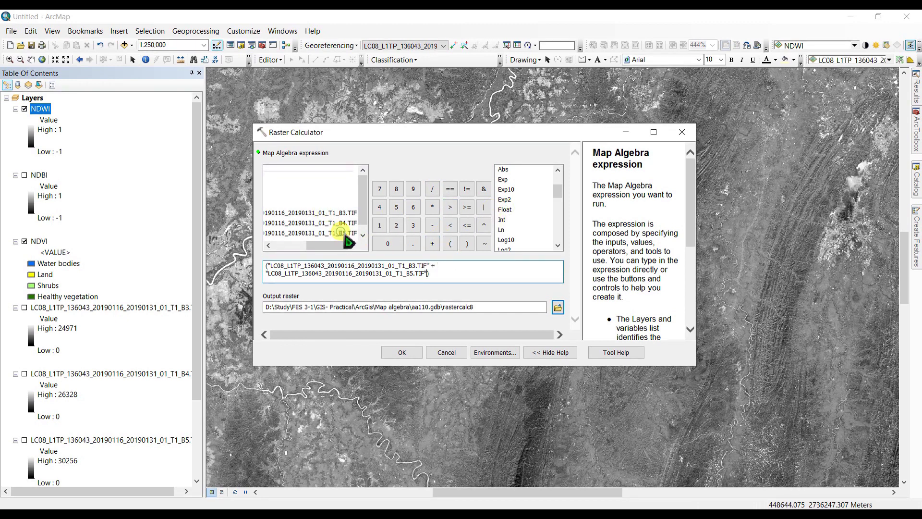
Step: Name the output raster NDWI inside aa110.gdb and run the raster calculation
{"action": "left_click_drag", "start_coordinate": [479, 307], "coordinate": [442, 309]}
{"action": "type", "text": "NDWI"}
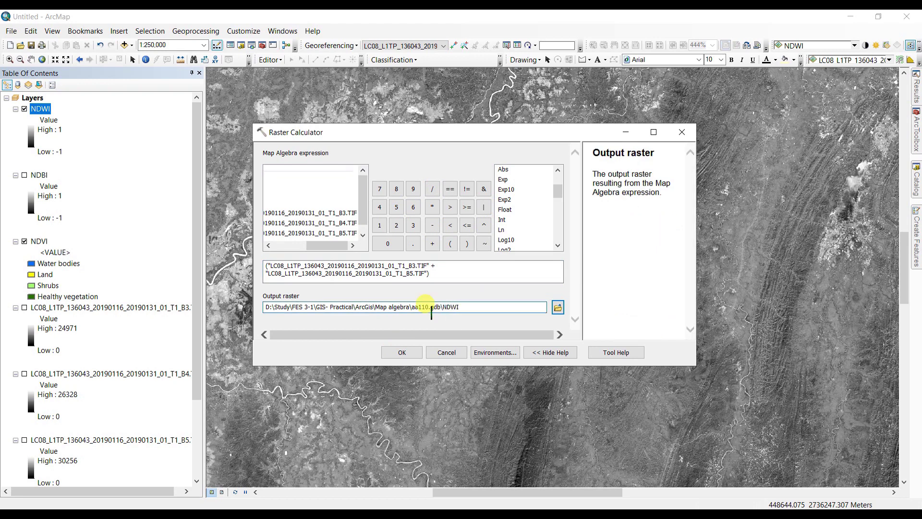
{"action": "left_click", "coordinate": [405, 352]}
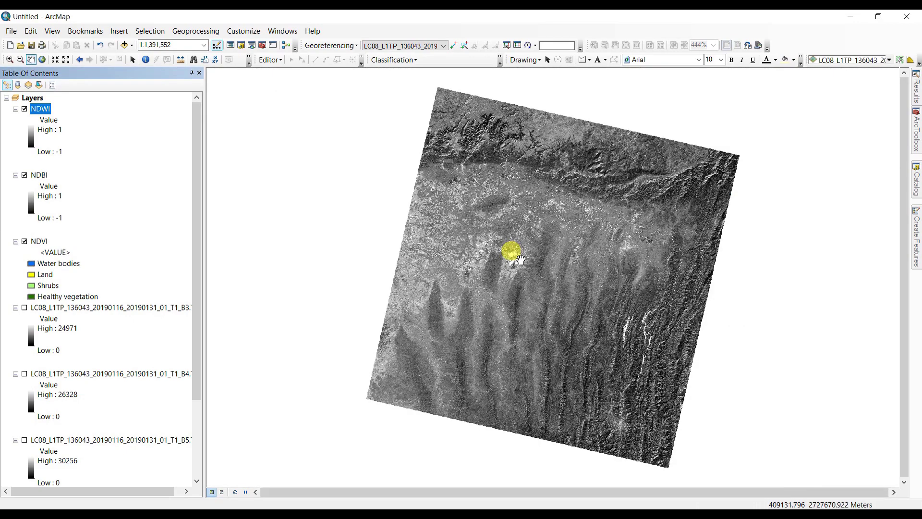
Step: Hide the NDWI and NDBI layers to show the classified NDVI around the central water bodies
{"action": "scroll", "coordinate": [520, 259], "scroll_direction": "up", "scroll_amount": 8}
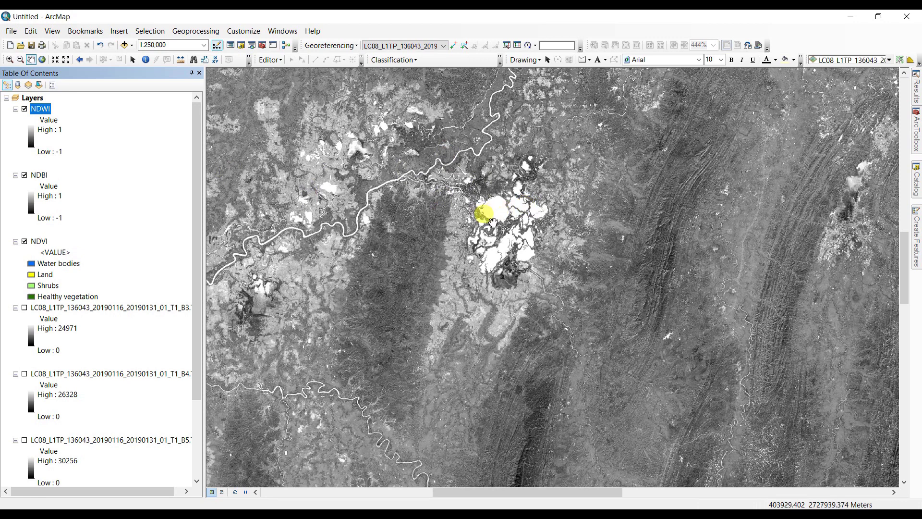
{"action": "left_click", "coordinate": [24, 109]}
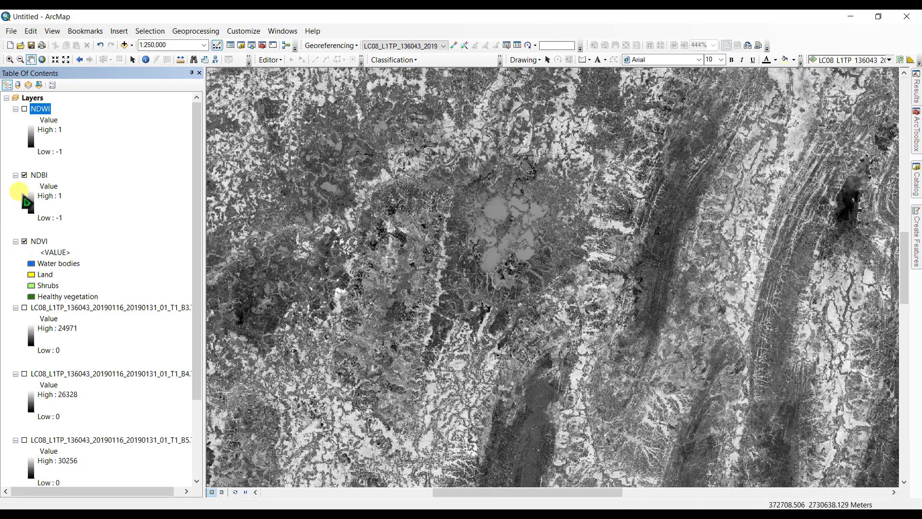
{"action": "left_click", "coordinate": [25, 175]}
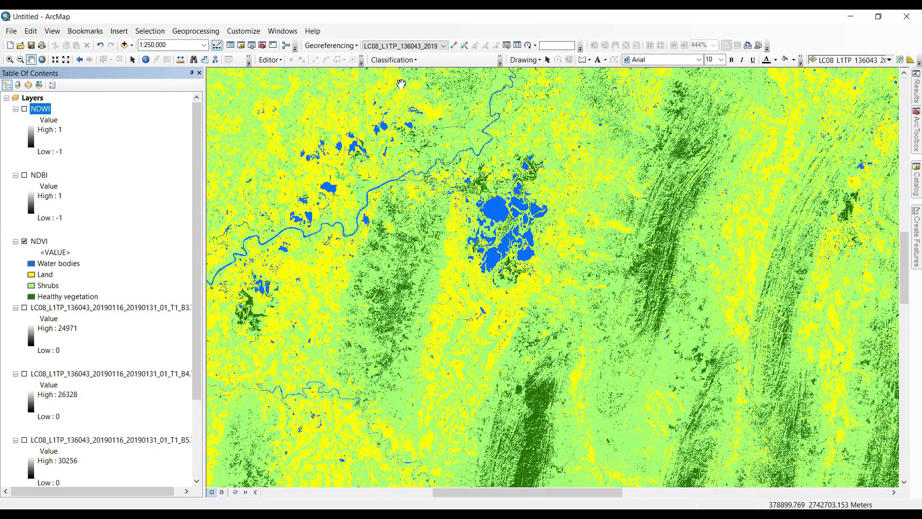
Step: Display and dock the Effects tools, and turn the NDWI layer back on
{"action": "left_click", "coordinate": [696, 36]}
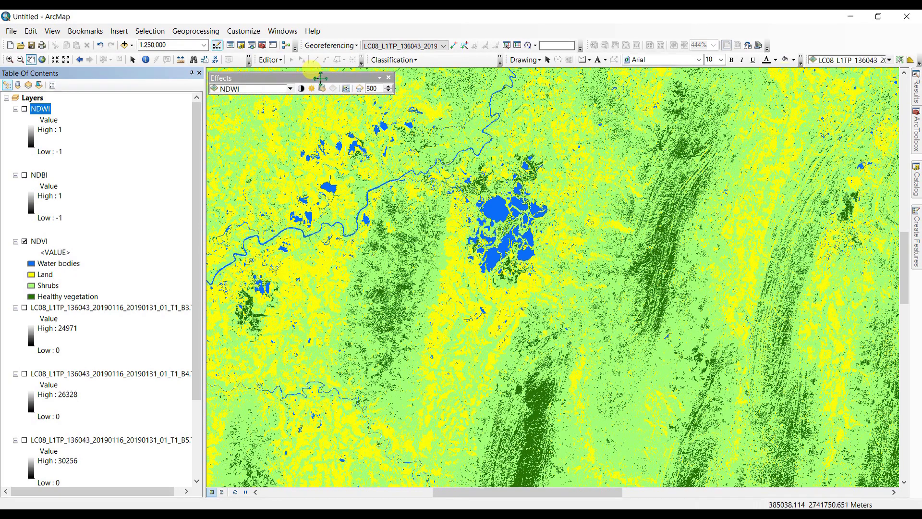
{"action": "left_click_drag", "start_coordinate": [315, 79], "coordinate": [788, 44]}
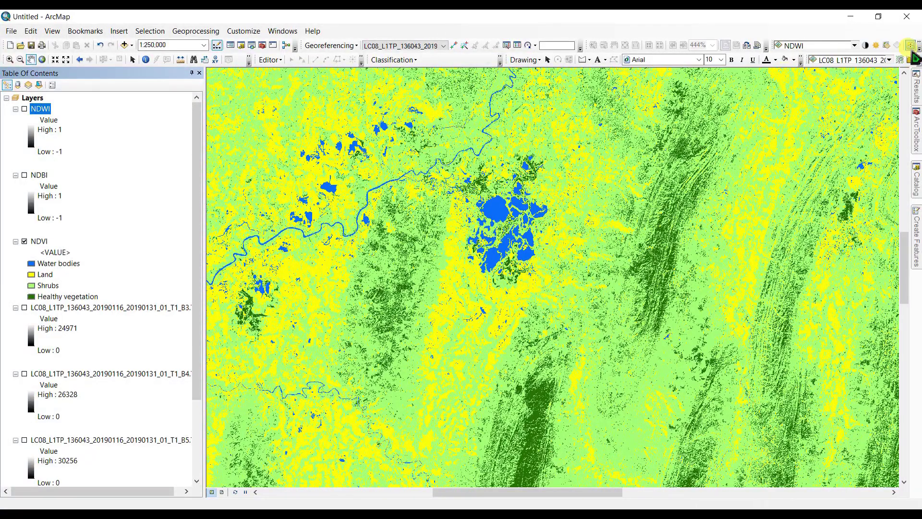
{"action": "left_click", "coordinate": [24, 109]}
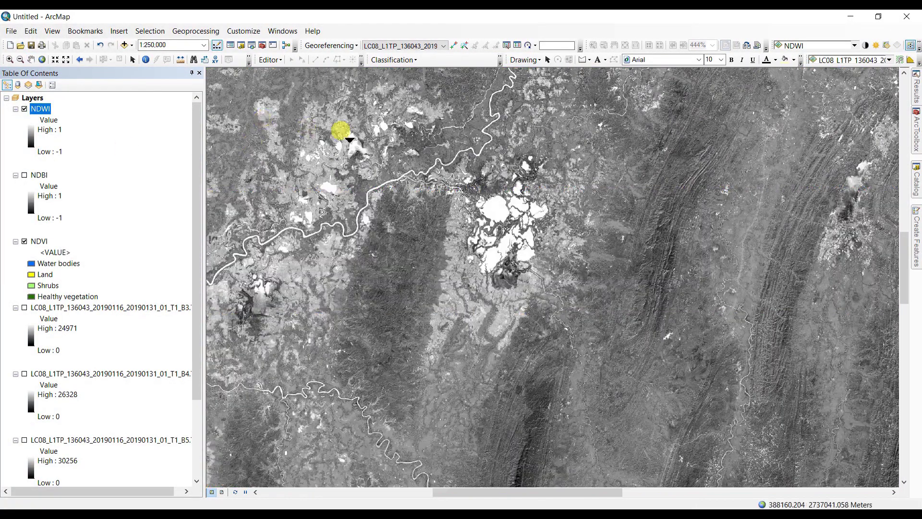
Step: Swipe the NDWI layer to compare its water bodies with those in the classified NDVI beneath
{"action": "mouse_move", "coordinate": [336, 144]}
{"action": "left_mouse_down"}
{"action": "mouse_move", "coordinate": [346, 322]}
{"action": "mouse_move", "coordinate": [336, 165]}
{"action": "mouse_move", "coordinate": [319, 151]}
{"action": "left_mouse_up"}
{"action": "left_click_drag", "start_coordinate": [267, 113], "coordinate": [319, 195]}
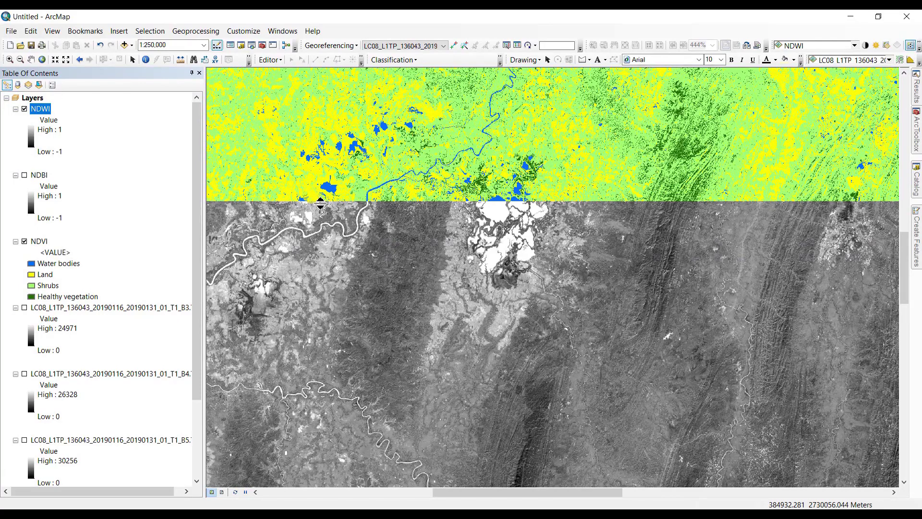
{"action": "left_click_drag", "start_coordinate": [327, 208], "coordinate": [353, 205]}
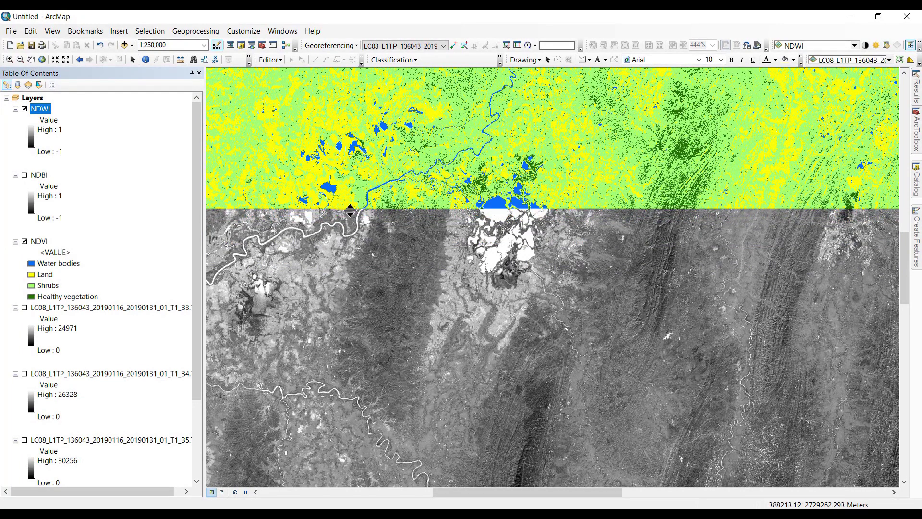
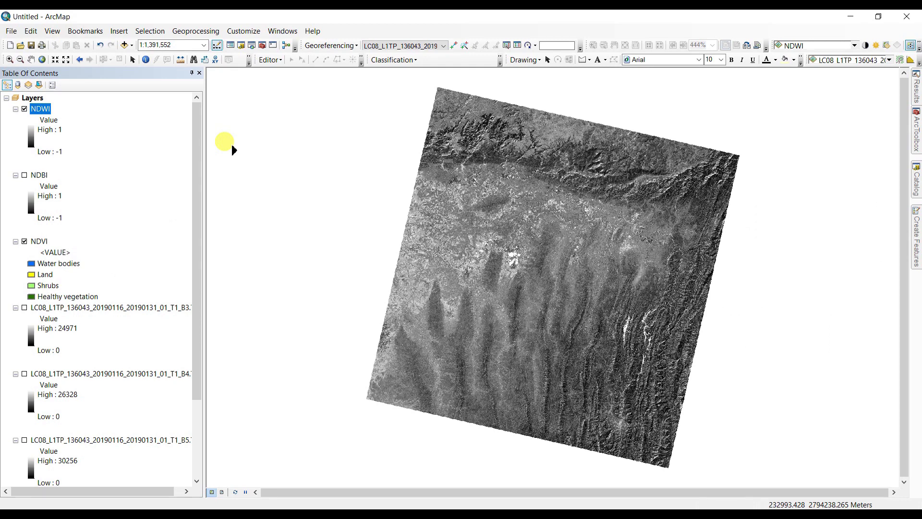
Step: Open the Raster Calculator and enter the NDMI numerator as Float of band B5 minus band B6
{"action": "mouse_move", "coordinate": [916, 130]}
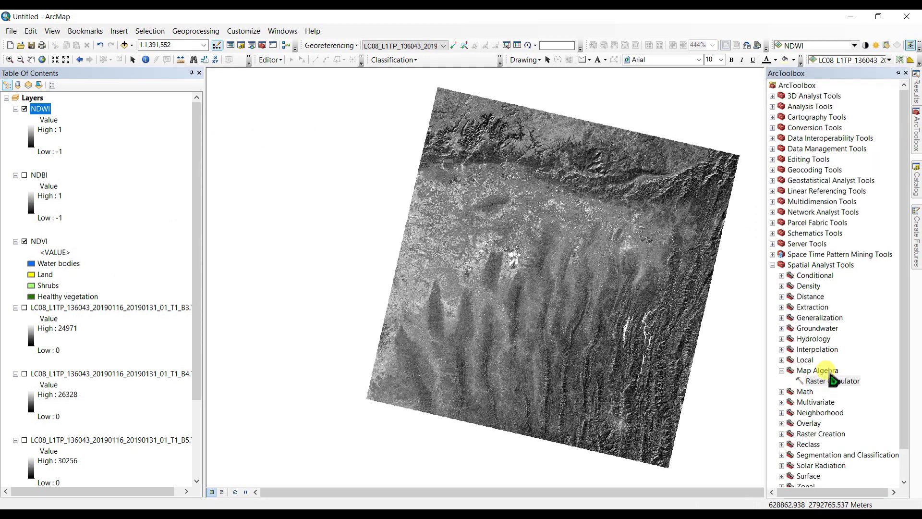
{"action": "double_click", "coordinate": [832, 381]}
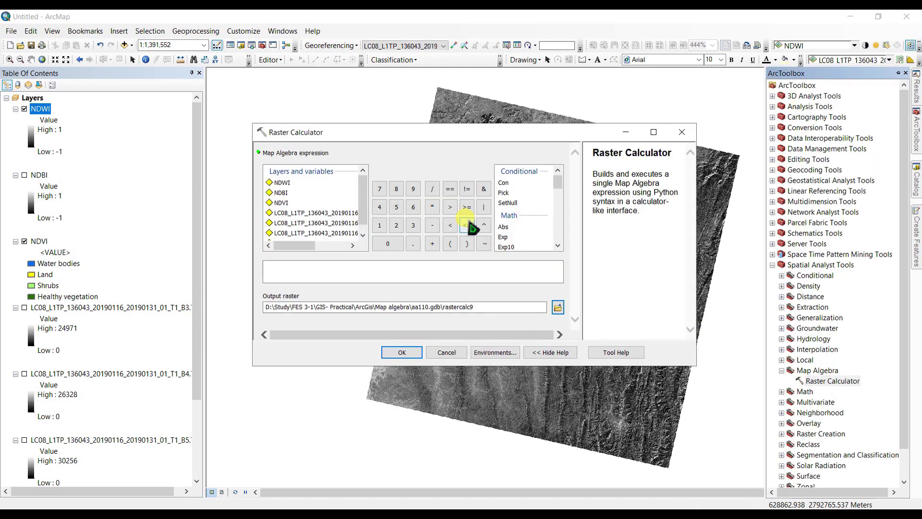
{"action": "left_click_drag", "start_coordinate": [305, 246], "coordinate": [367, 244]}
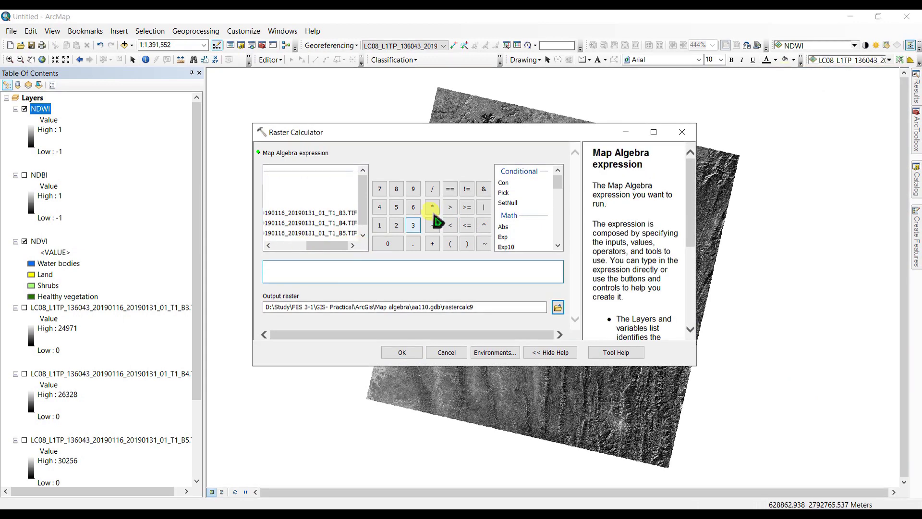
{"action": "scroll", "coordinate": [506, 232], "scroll_direction": "down", "scroll_amount": 3}
{"action": "double_click", "coordinate": [505, 181]}
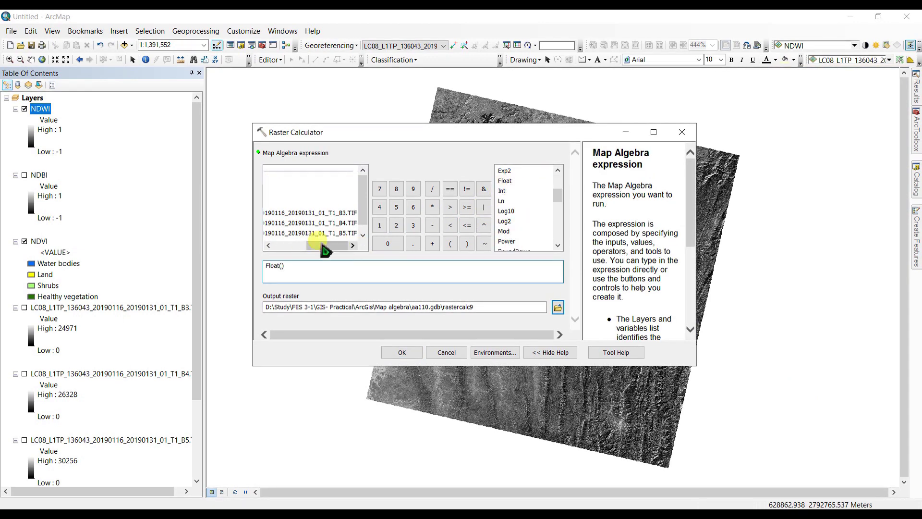
{"action": "left_click", "coordinate": [335, 224]}
{"action": "double_click", "coordinate": [336, 232]}
{"action": "scroll", "coordinate": [353, 207], "scroll_direction": "down", "scroll_amount": 1}
{"action": "left_click", "coordinate": [432, 225]}
{"action": "left_click", "coordinate": [354, 235]}
{"action": "double_click", "coordinate": [354, 235]}
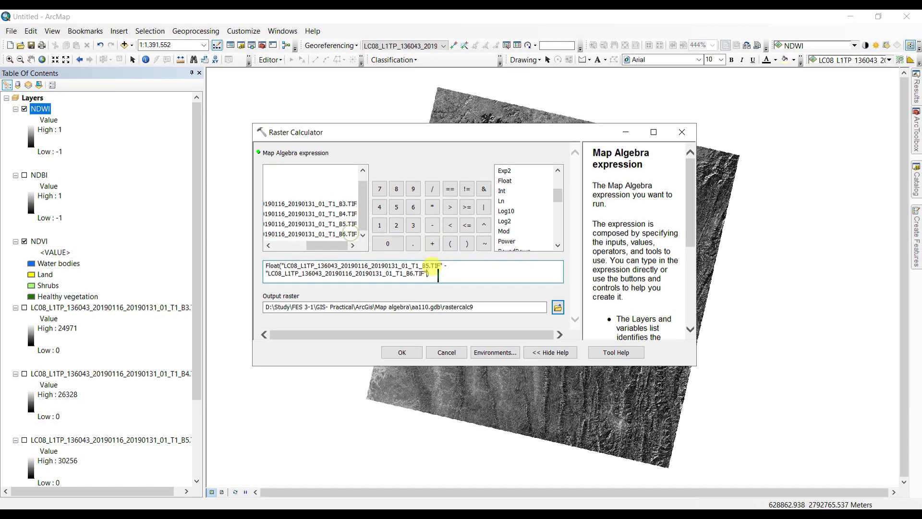
Step: Divide the NDMI expression by Float of band B5 plus band B6
{"action": "left_click", "coordinate": [432, 189]}
{"action": "left_click", "coordinate": [508, 181]}
{"action": "double_click", "coordinate": [510, 185]}
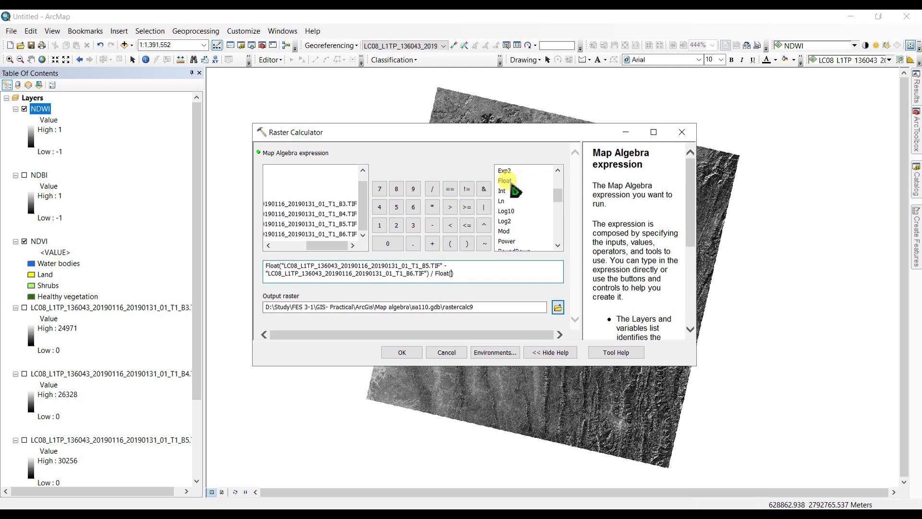
{"action": "double_click", "coordinate": [319, 223]}
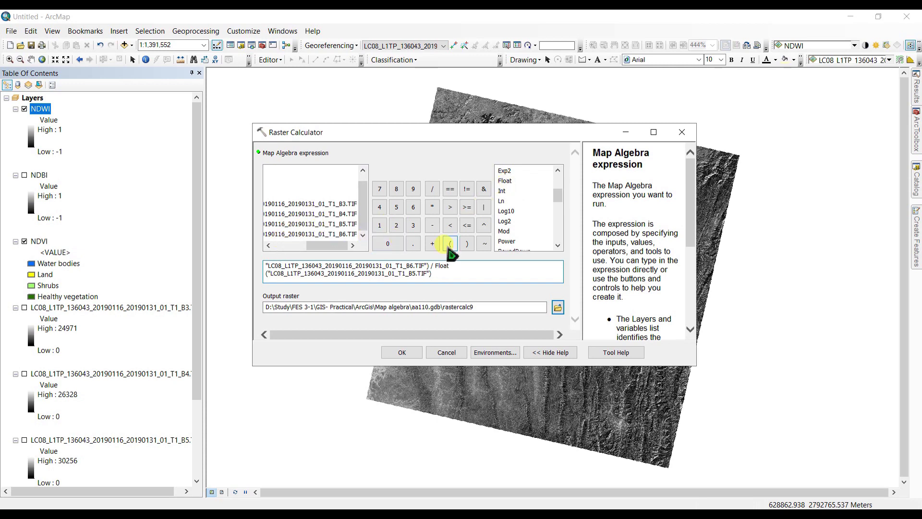
{"action": "left_click", "coordinate": [432, 243]}
{"action": "left_click", "coordinate": [345, 235]}
{"action": "double_click", "coordinate": [345, 234]}
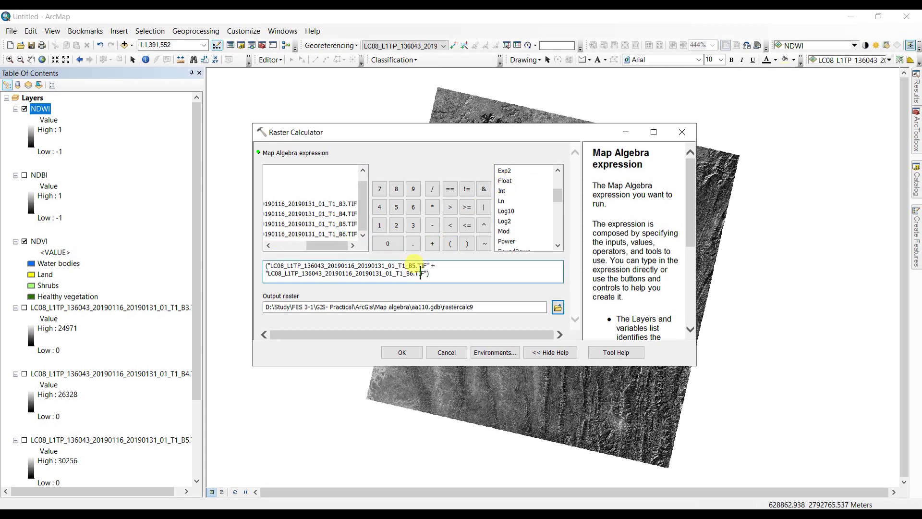
Step: Name the output raster NDMI inside aa110.gdb and run the raster calculation
{"action": "left_click_drag", "start_coordinate": [480, 308], "coordinate": [445, 310]}
{"action": "key", "text": "BackSpace"}
{"action": "type", "text": "NDMI"}
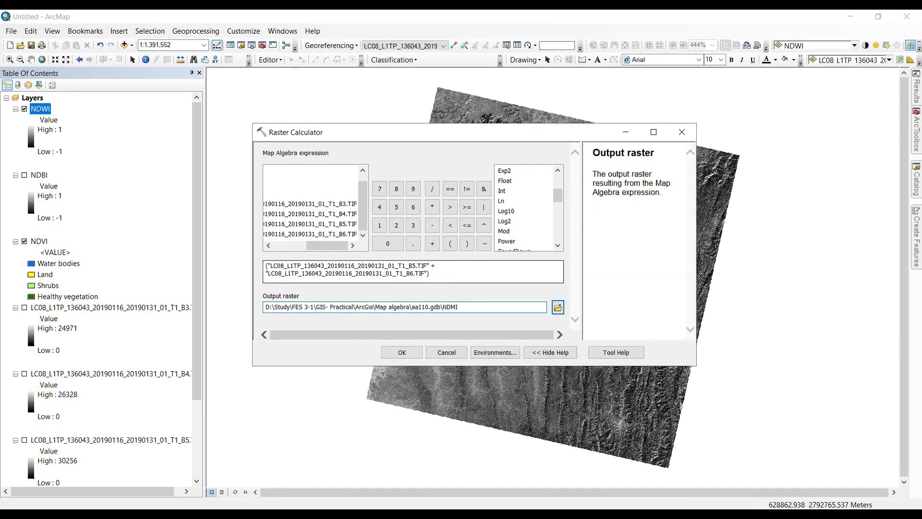
{"action": "left_click", "coordinate": [408, 352]}
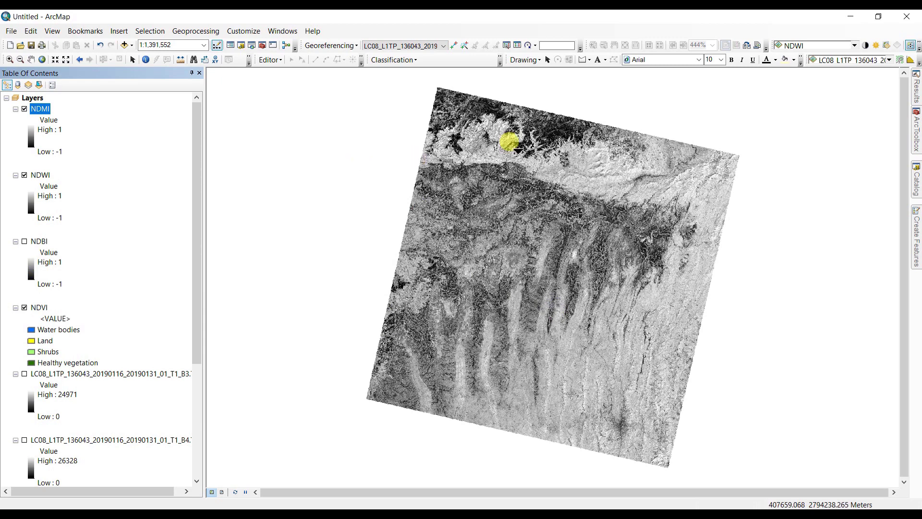
Step: Open the layer properties of the NDMI raster
{"action": "right_click", "coordinate": [34, 110]}
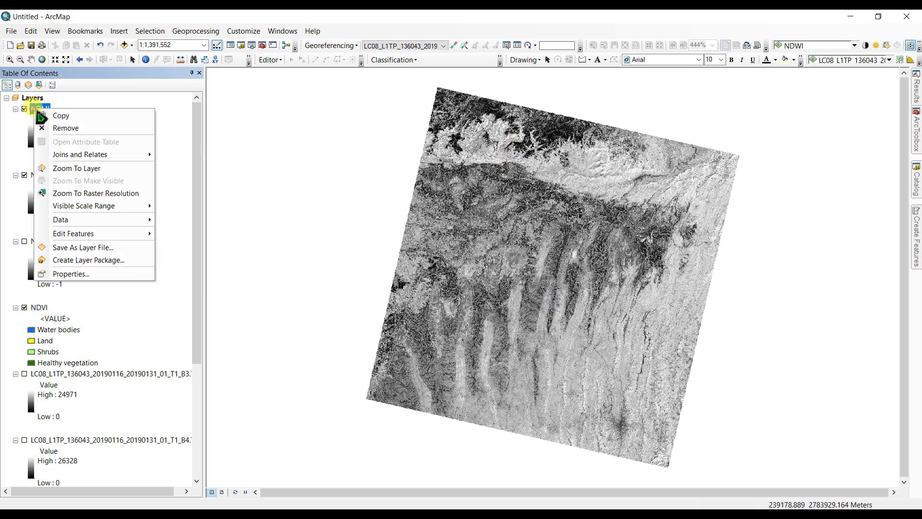
{"action": "left_click", "coordinate": [81, 270]}
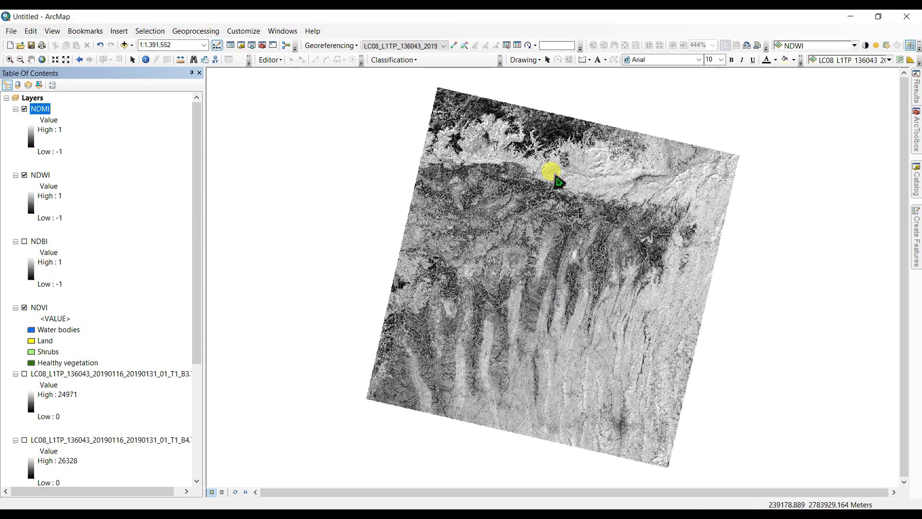